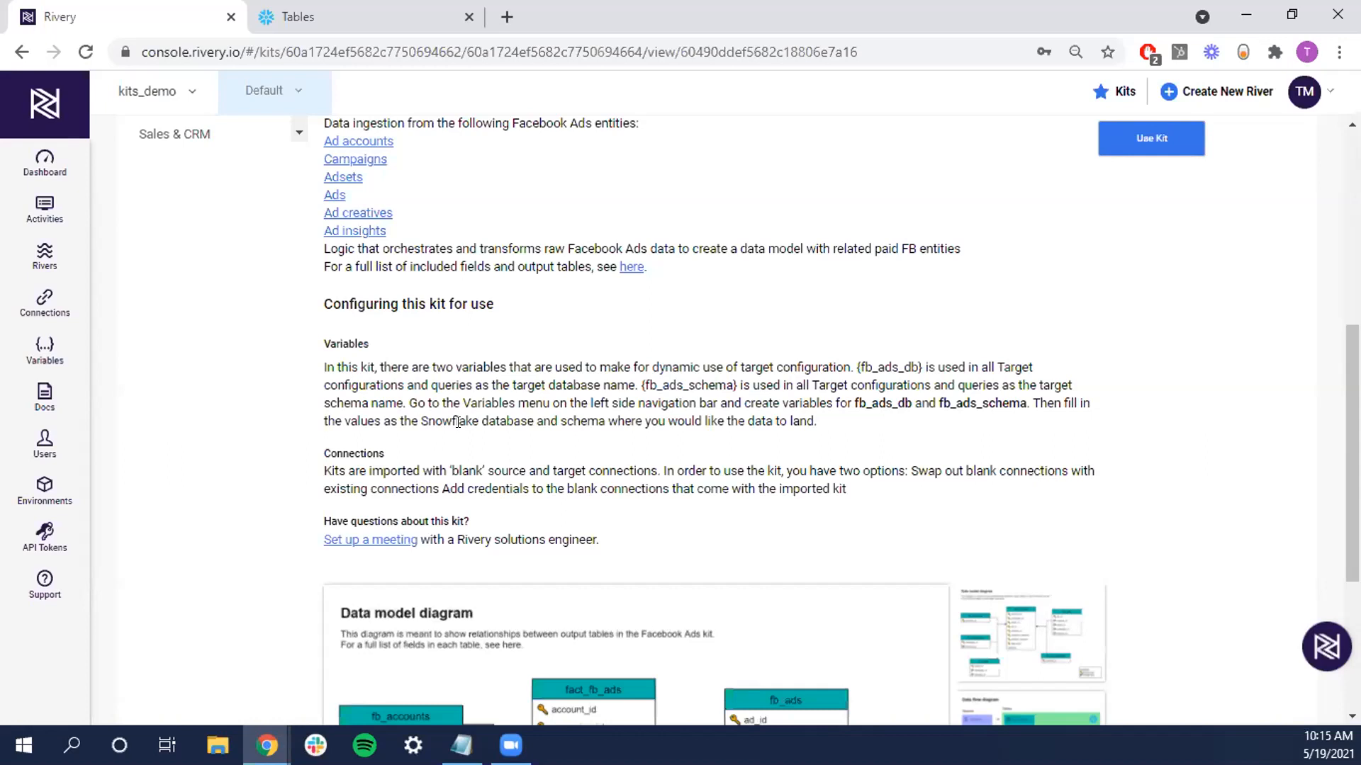
# Import the Facebook Ads kit into the account from the top of the kit page
pyautogui.scroll(5, 458, 421)
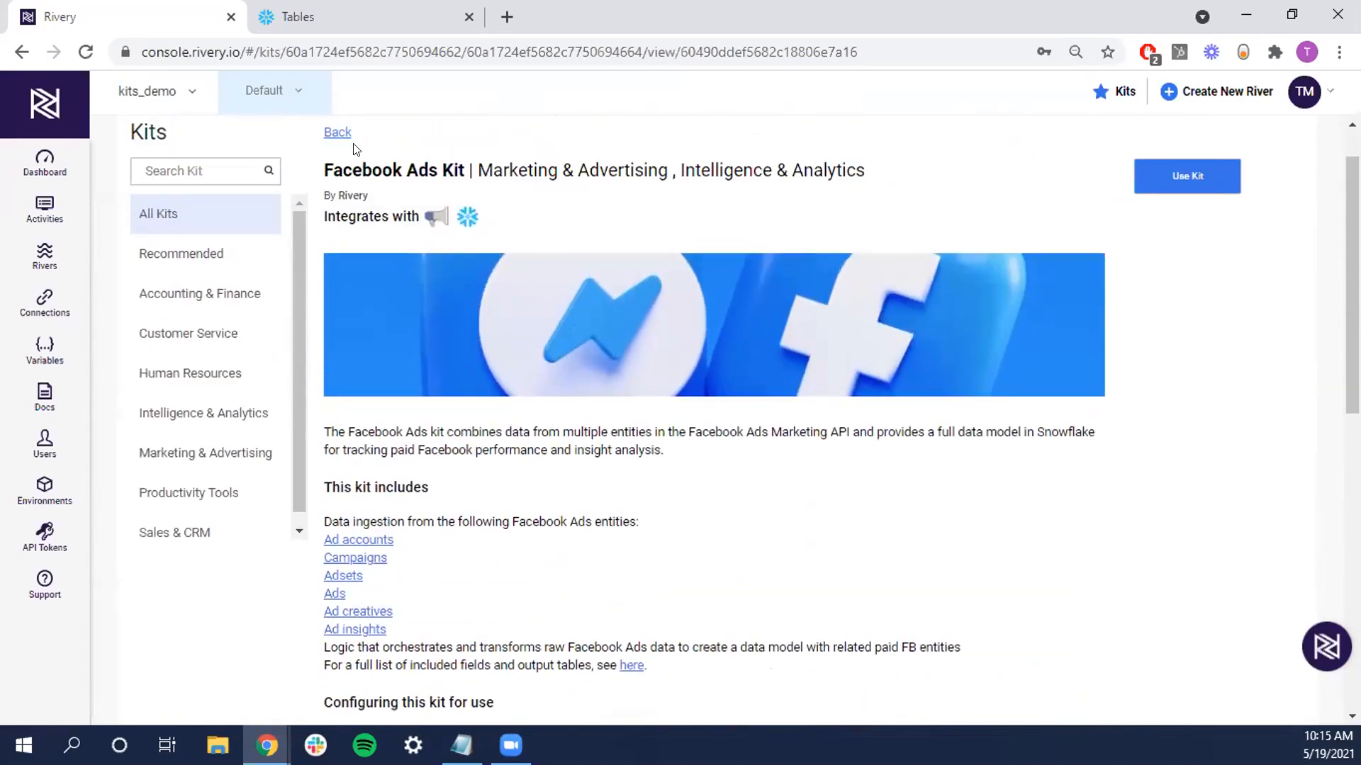
pyautogui.click(1186, 177)
pyautogui.click(1180, 183)
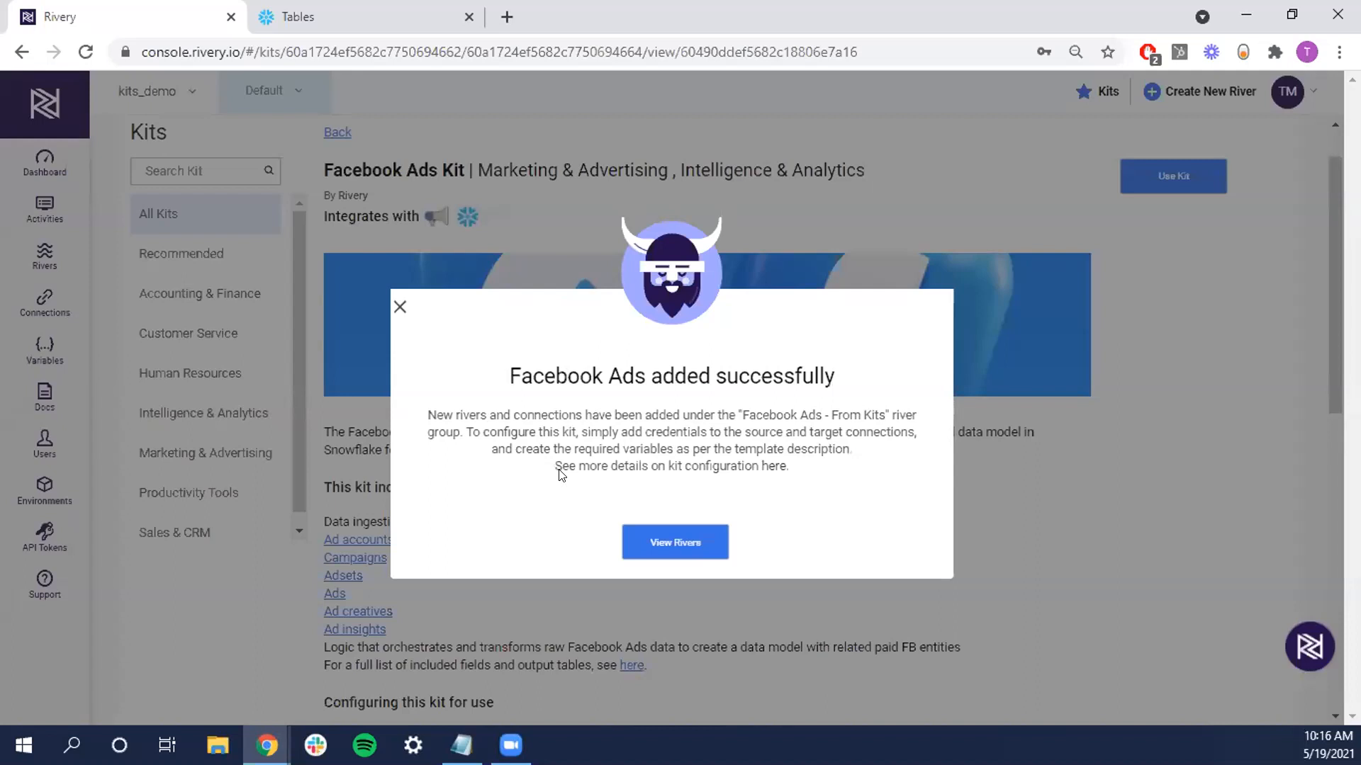
# Show the seven rivers of the Facebook Ads - From Kits group in the Rivers list
pyautogui.click(70, 243)
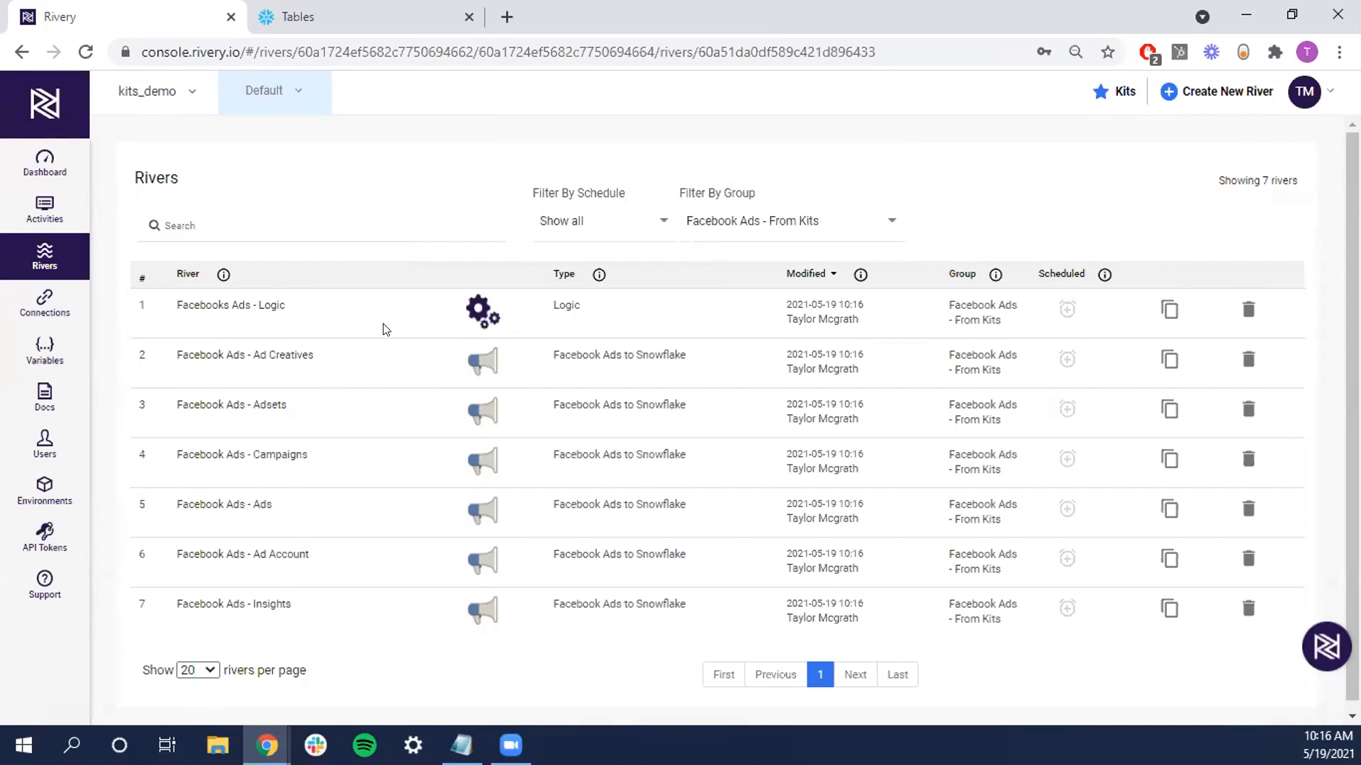
# Open Facebooks Ads - Logic and review its six Facebook Ads steps and the fact_fb_ads_performance SQL step
pyautogui.click(276, 306)
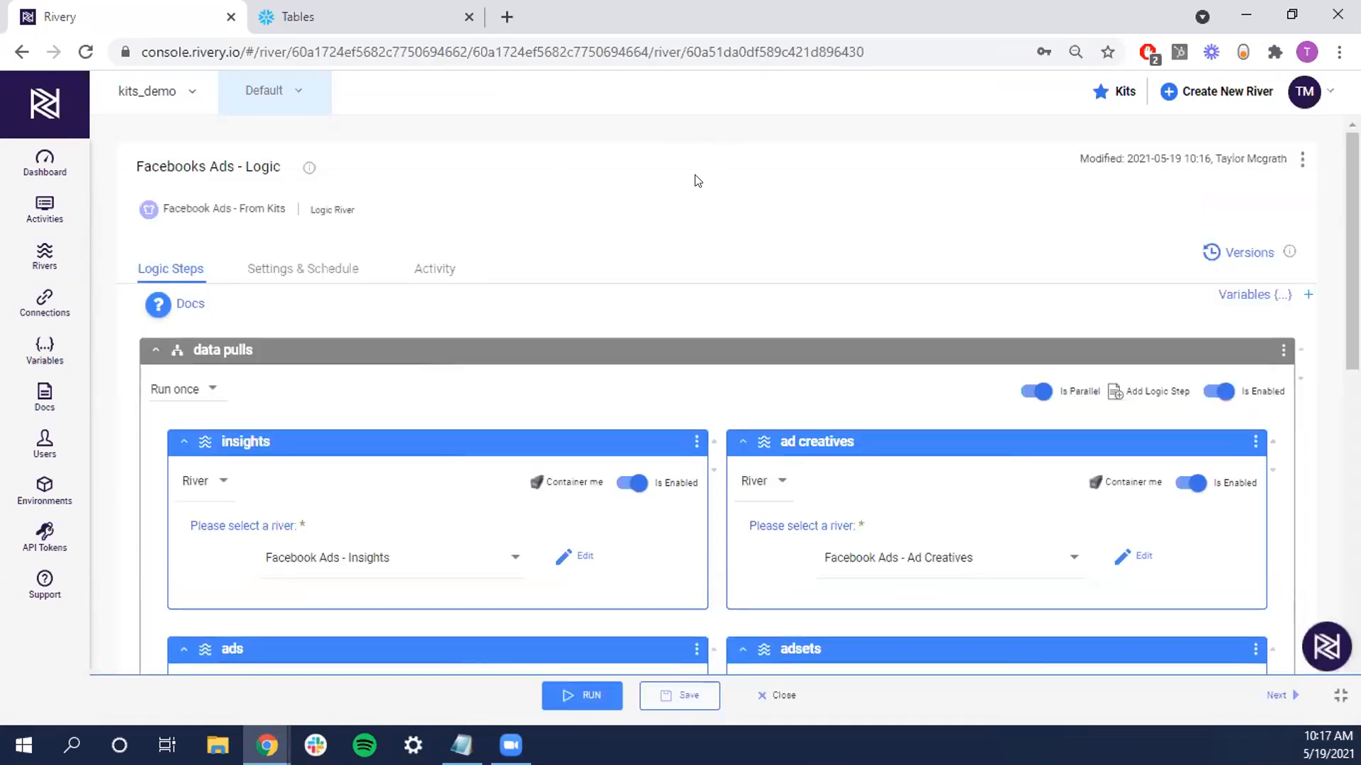
pyautogui.scroll(-1, 535, 177)
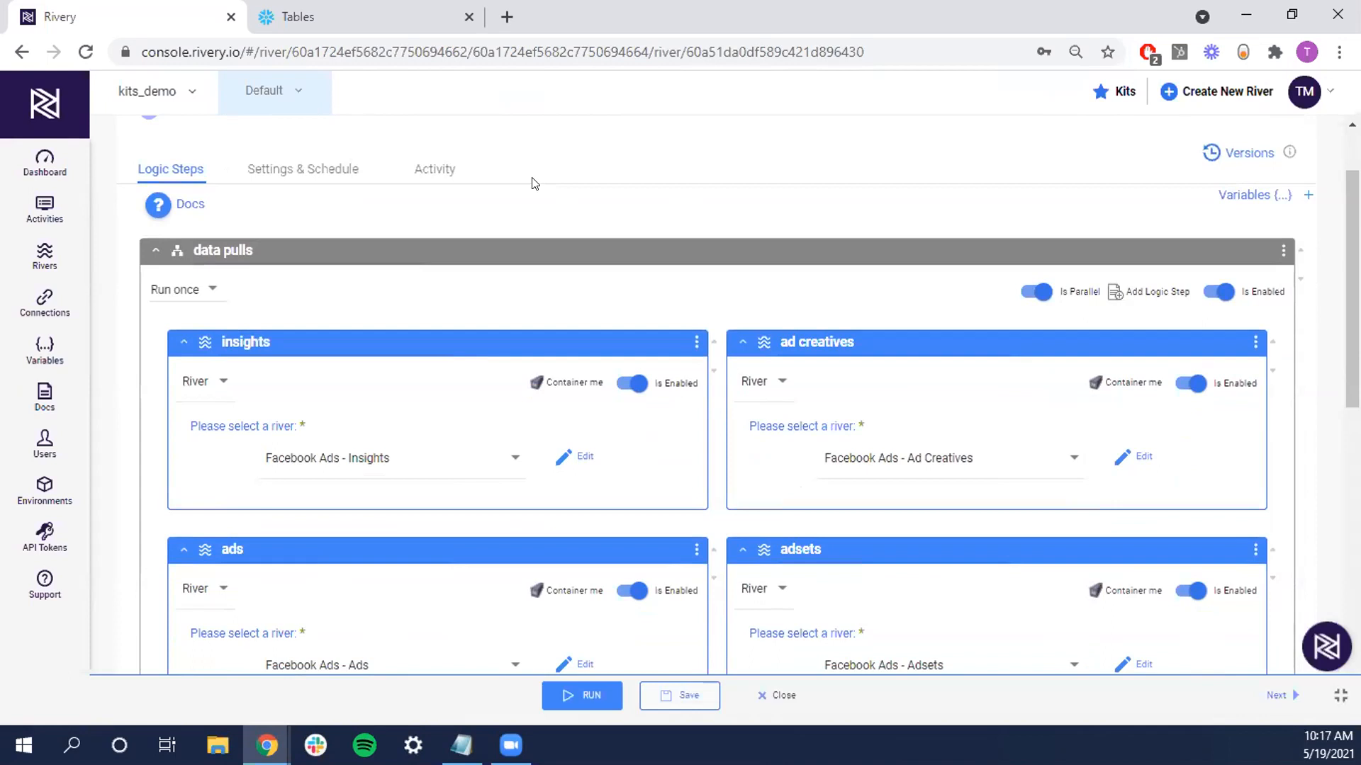
pyautogui.scroll(-1, 528, 185)
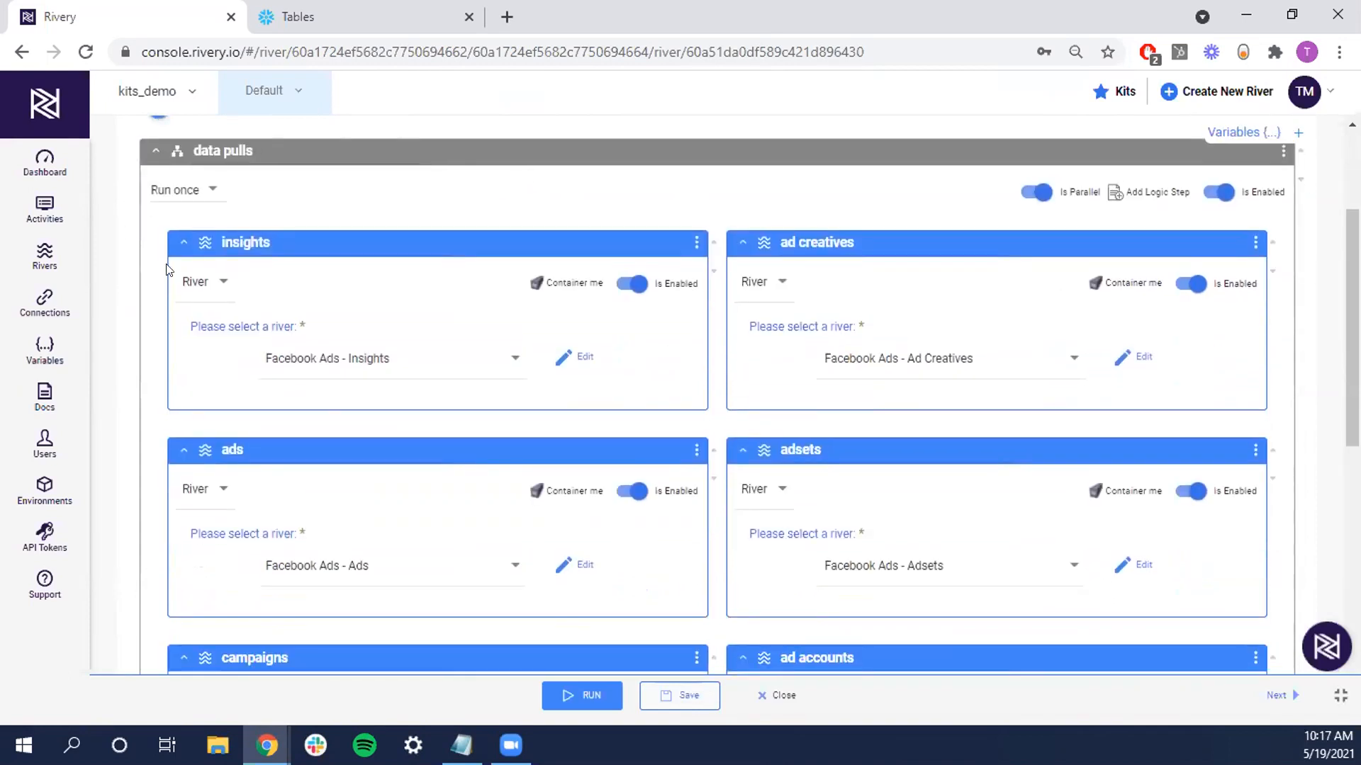
pyautogui.scroll(-1, 429, 252)
pyautogui.scroll(1, 429, 249)
pyautogui.scroll(-1, 459, 241)
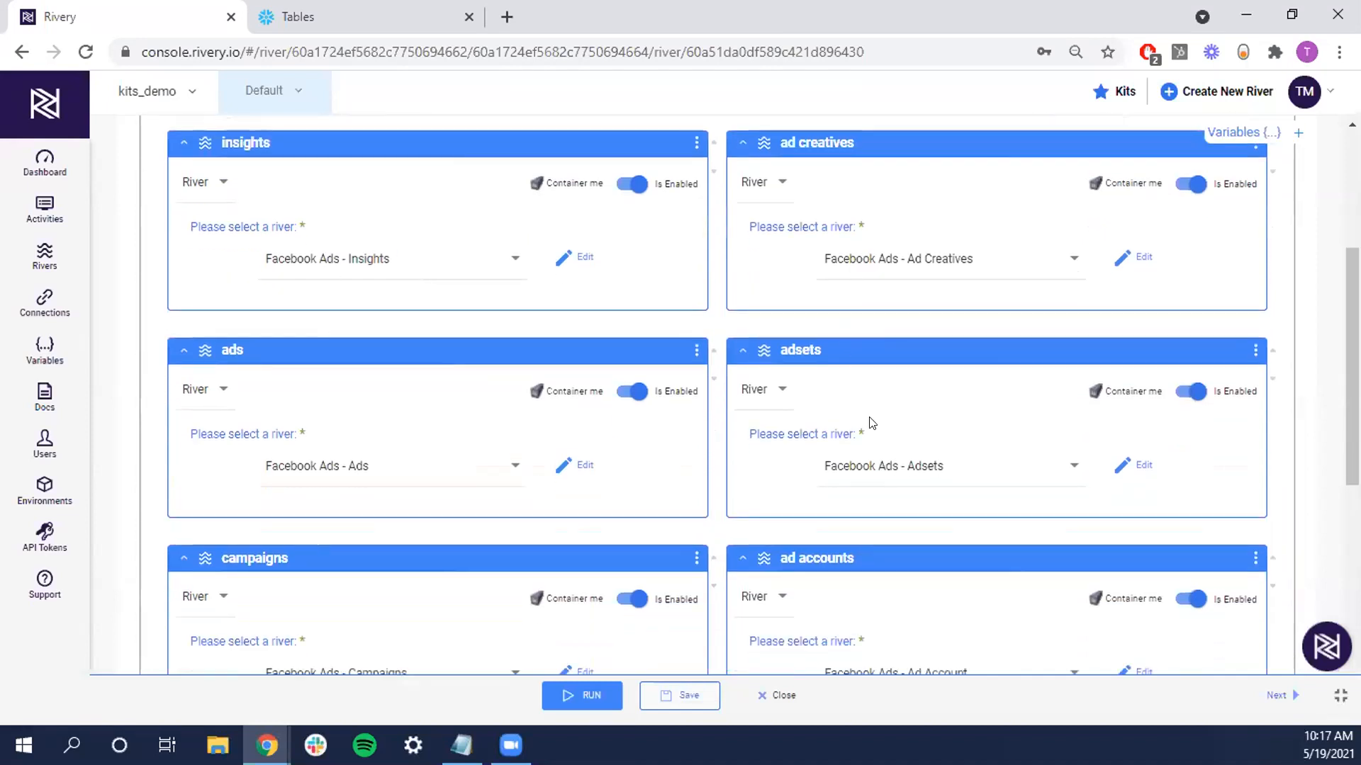
pyautogui.scroll(-2, 872, 423)
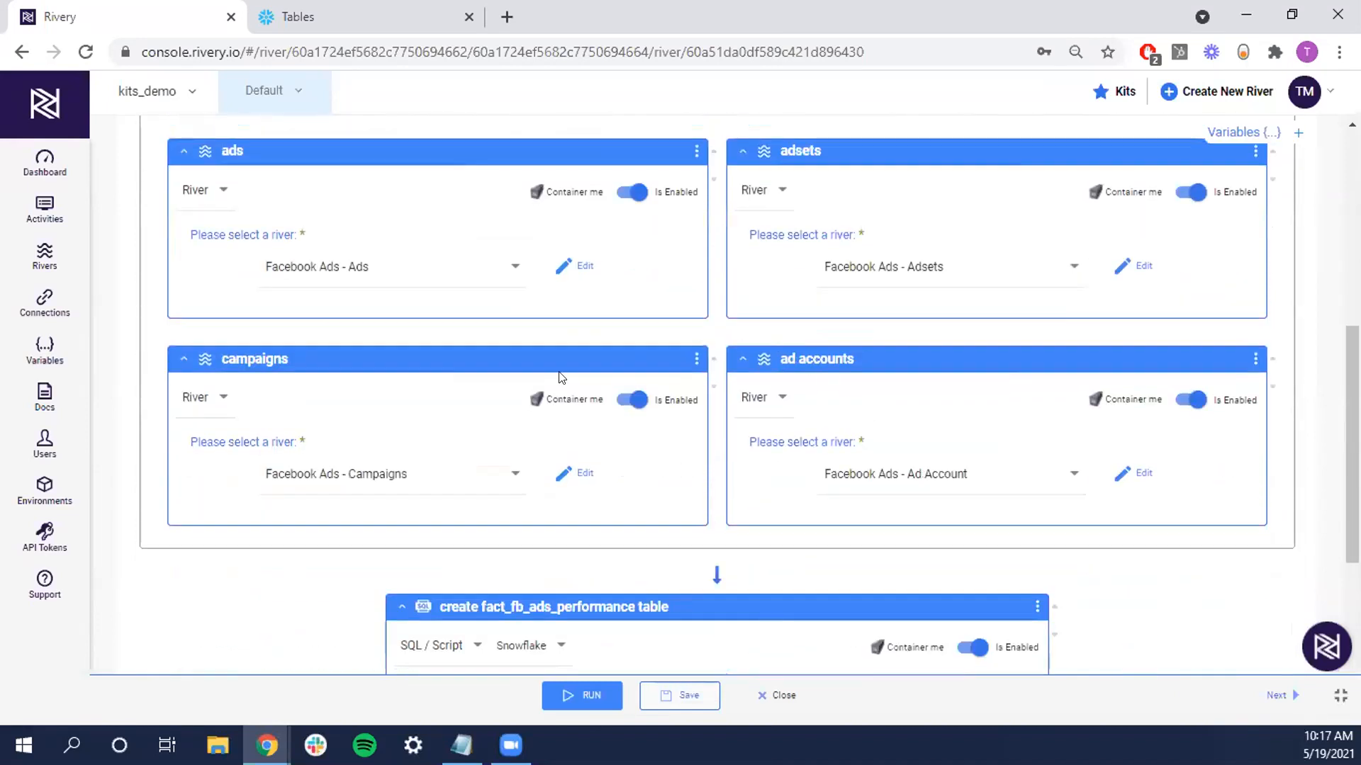
pyautogui.scroll(4, 497, 328)
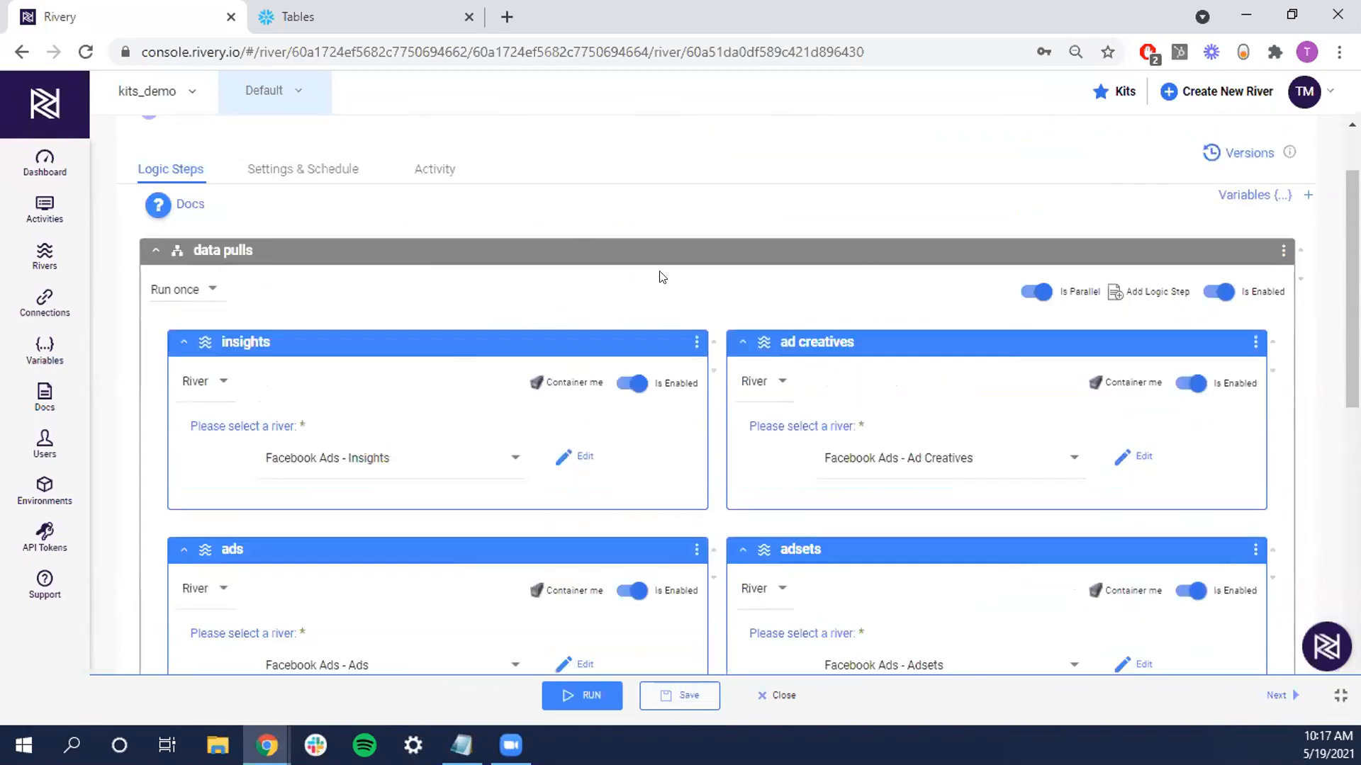
pyautogui.scroll(-1, 368, 314)
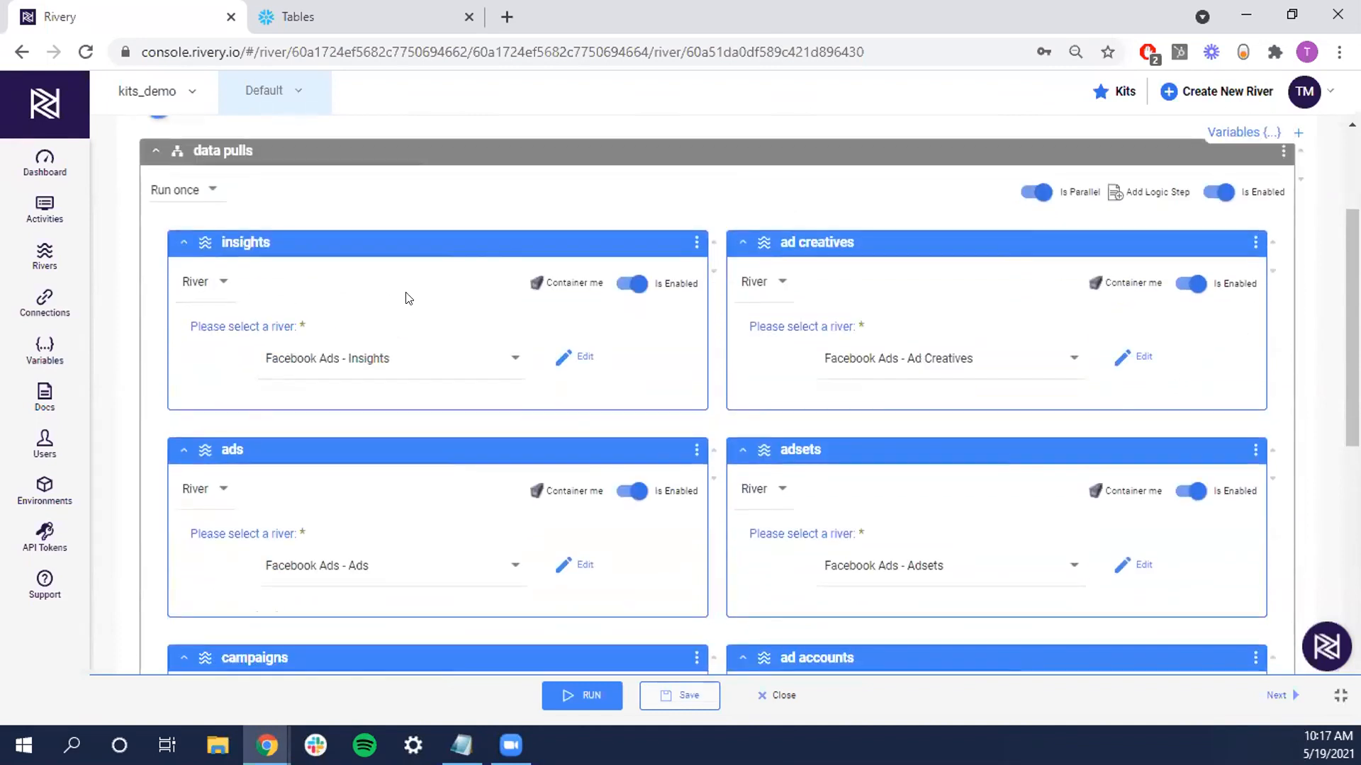
pyautogui.scroll(-5, 409, 298)
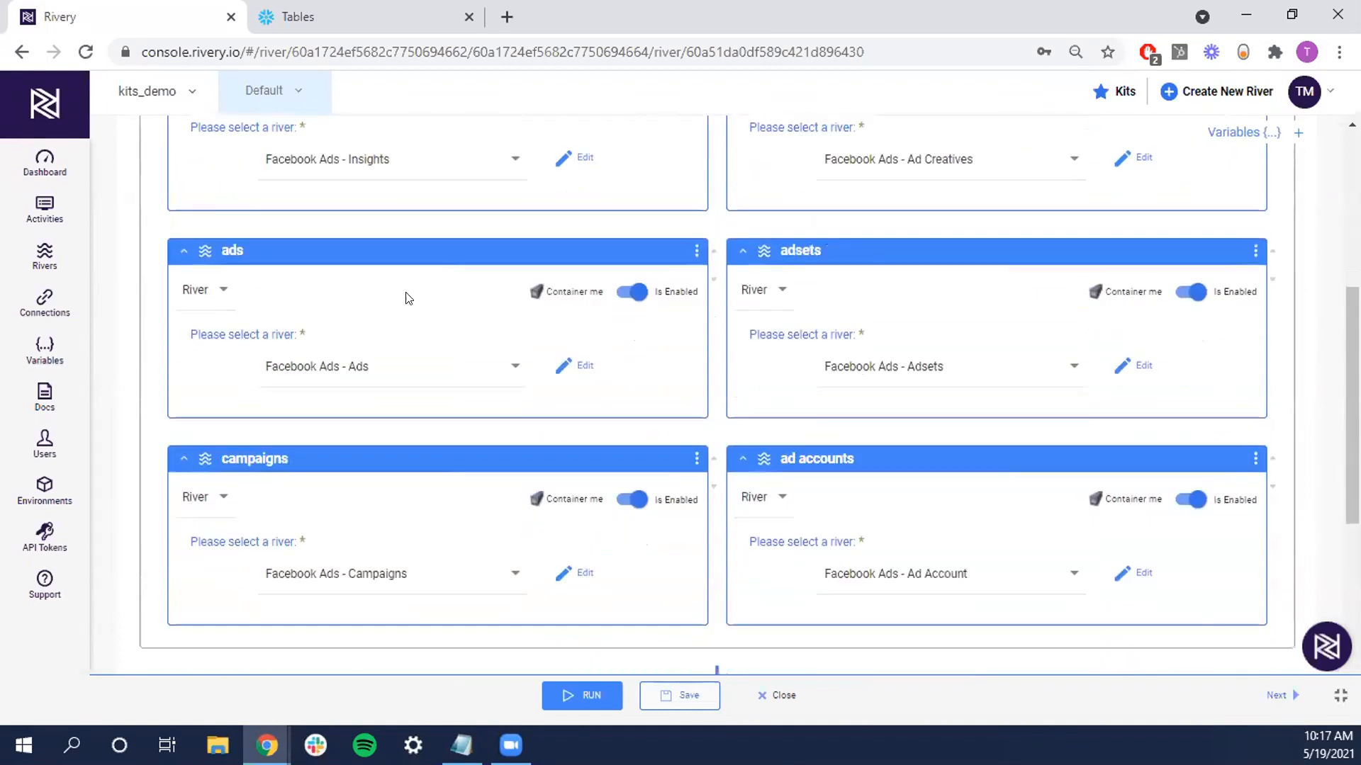
pyautogui.scroll(-1, 586, 296)
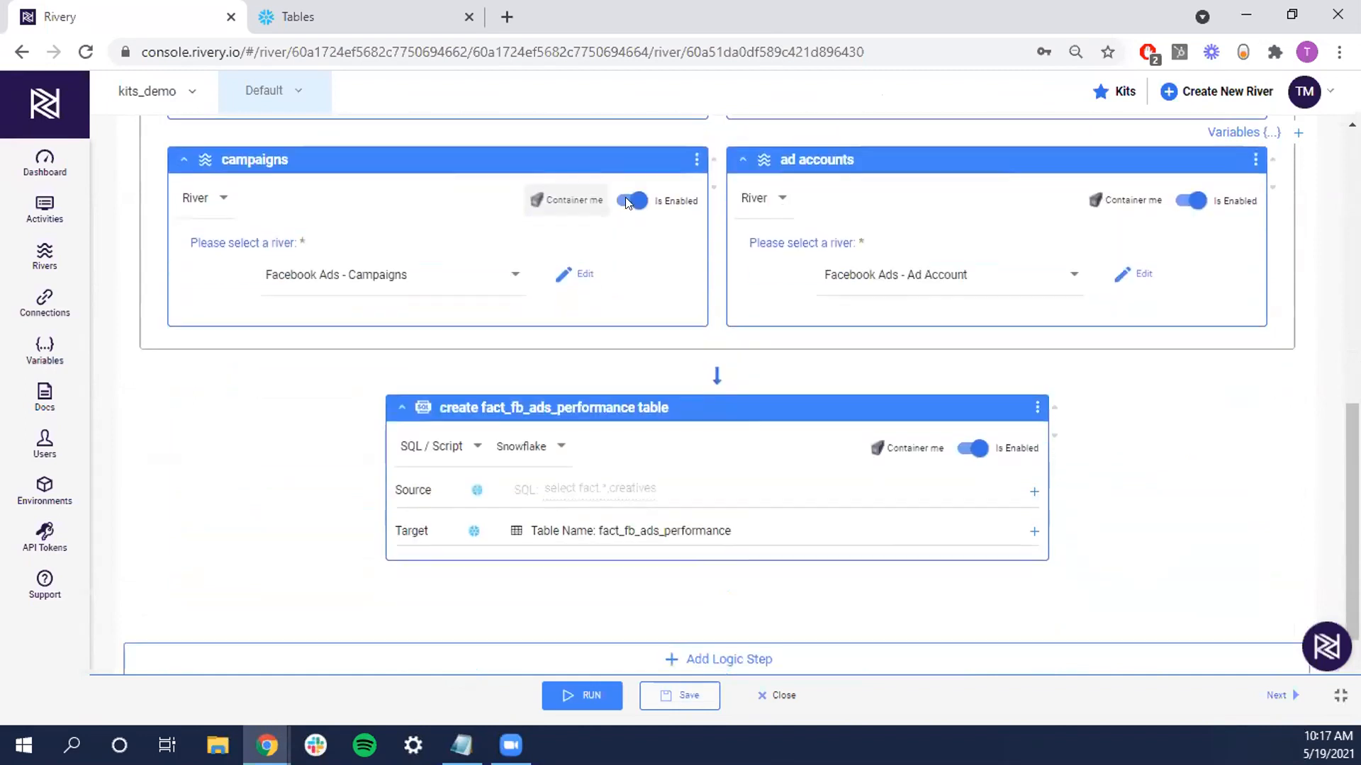
# Expand the fact_fb_ads_performance step's Snowflake source and read its full SQL query
pyautogui.click(679, 489)
pyautogui.scroll(-1, 794, 461)
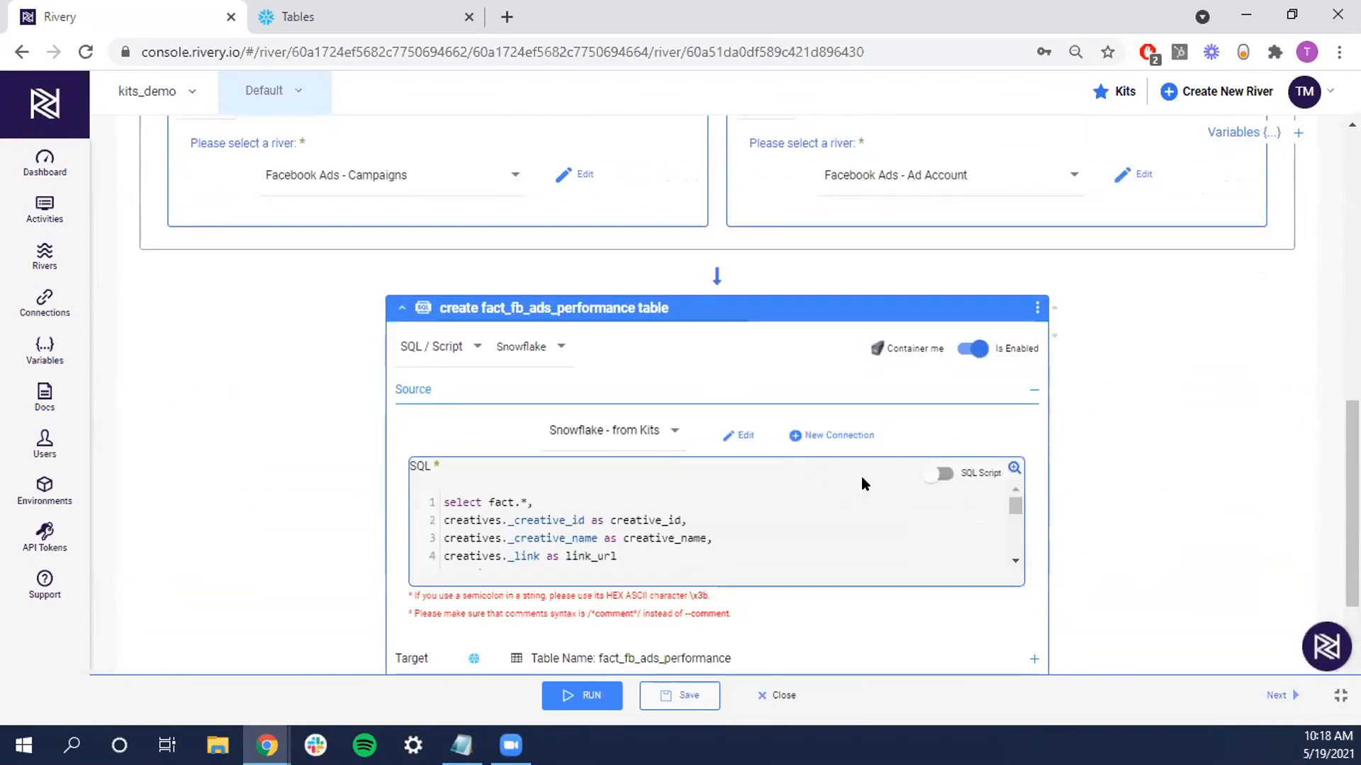
pyautogui.scroll(-1, 1108, 446)
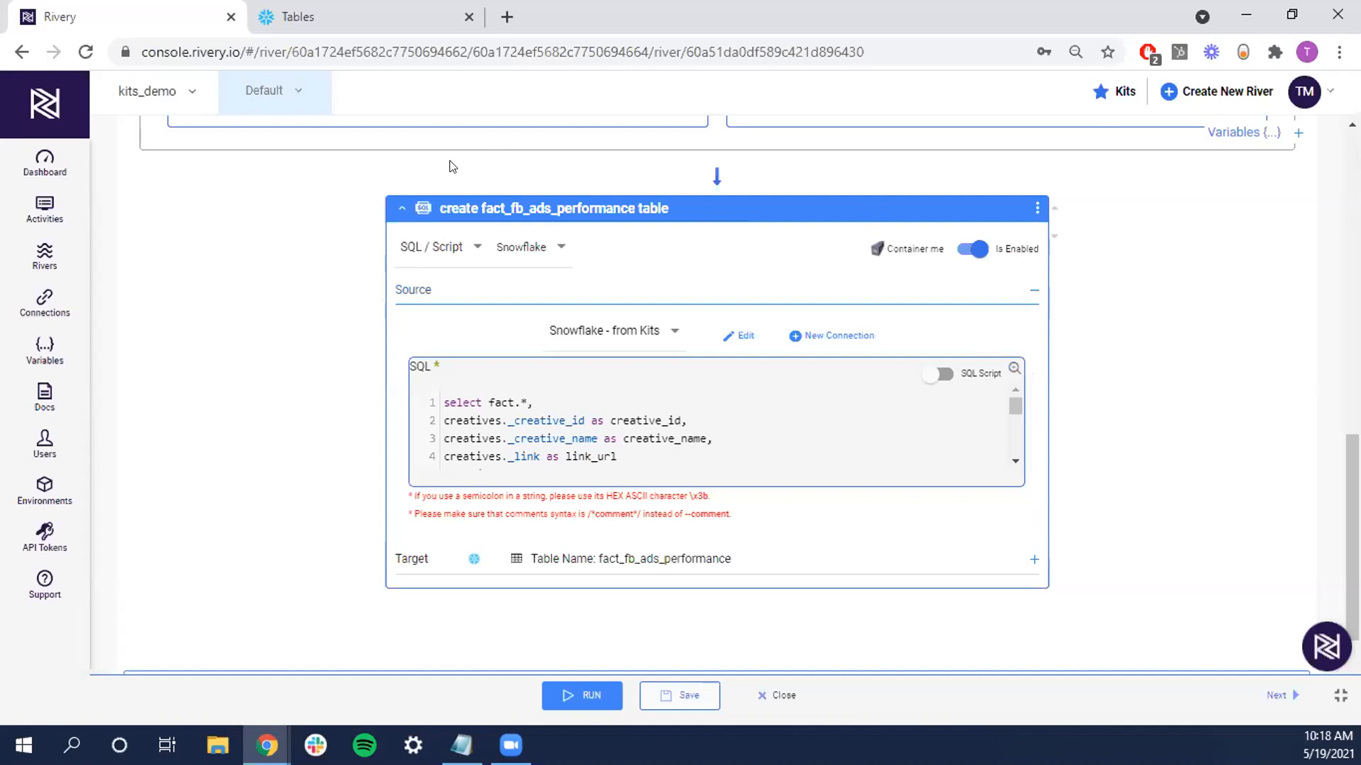
pyautogui.scroll(-14, 457, 263)
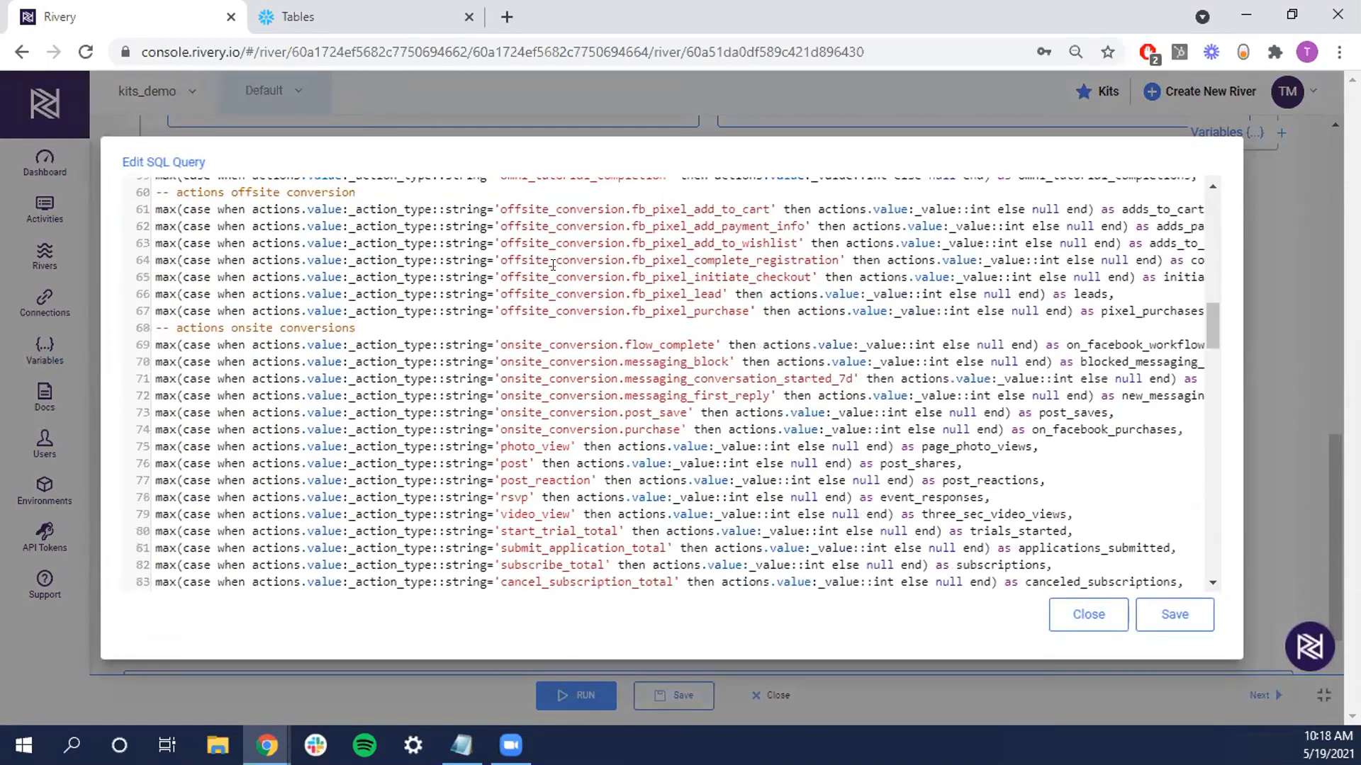
pyautogui.click(1058, 621)
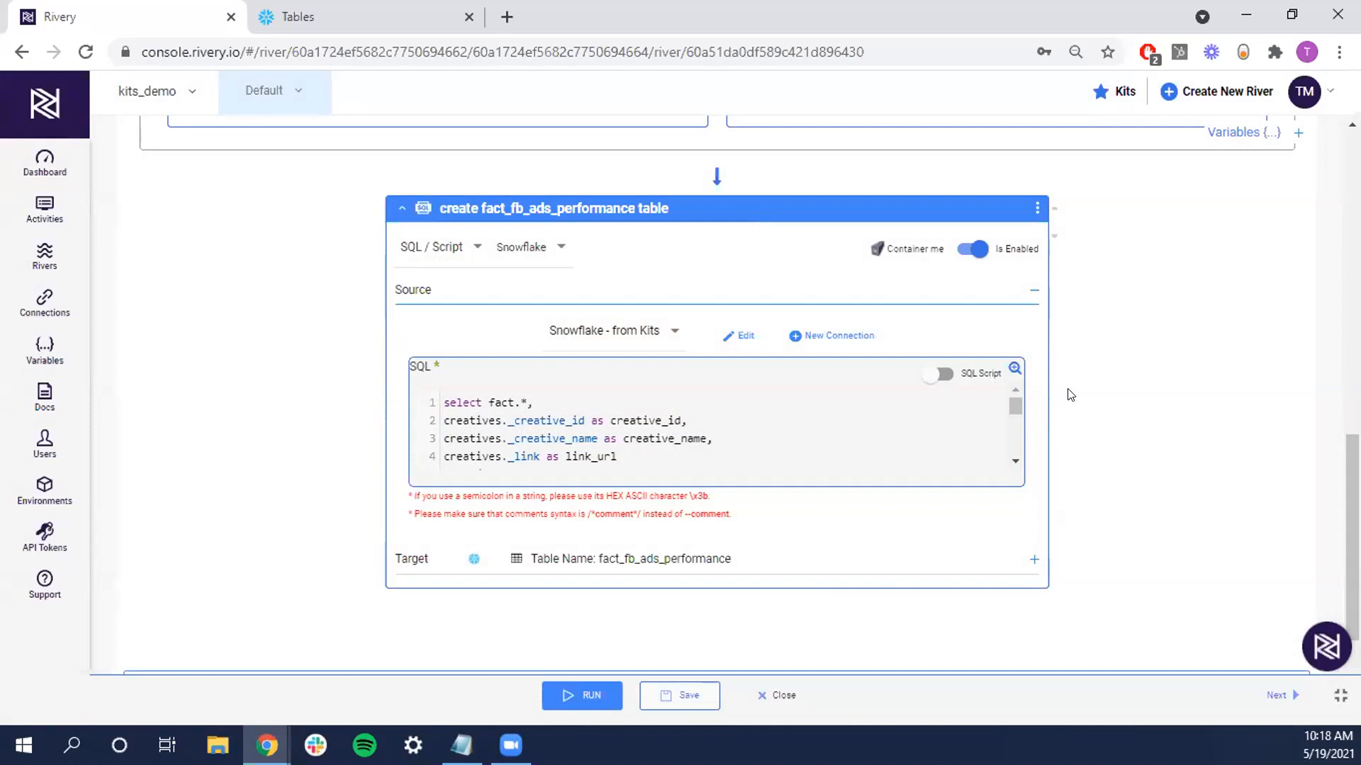
pyautogui.scroll(8, 1071, 390)
pyautogui.scroll(2, 483, 295)
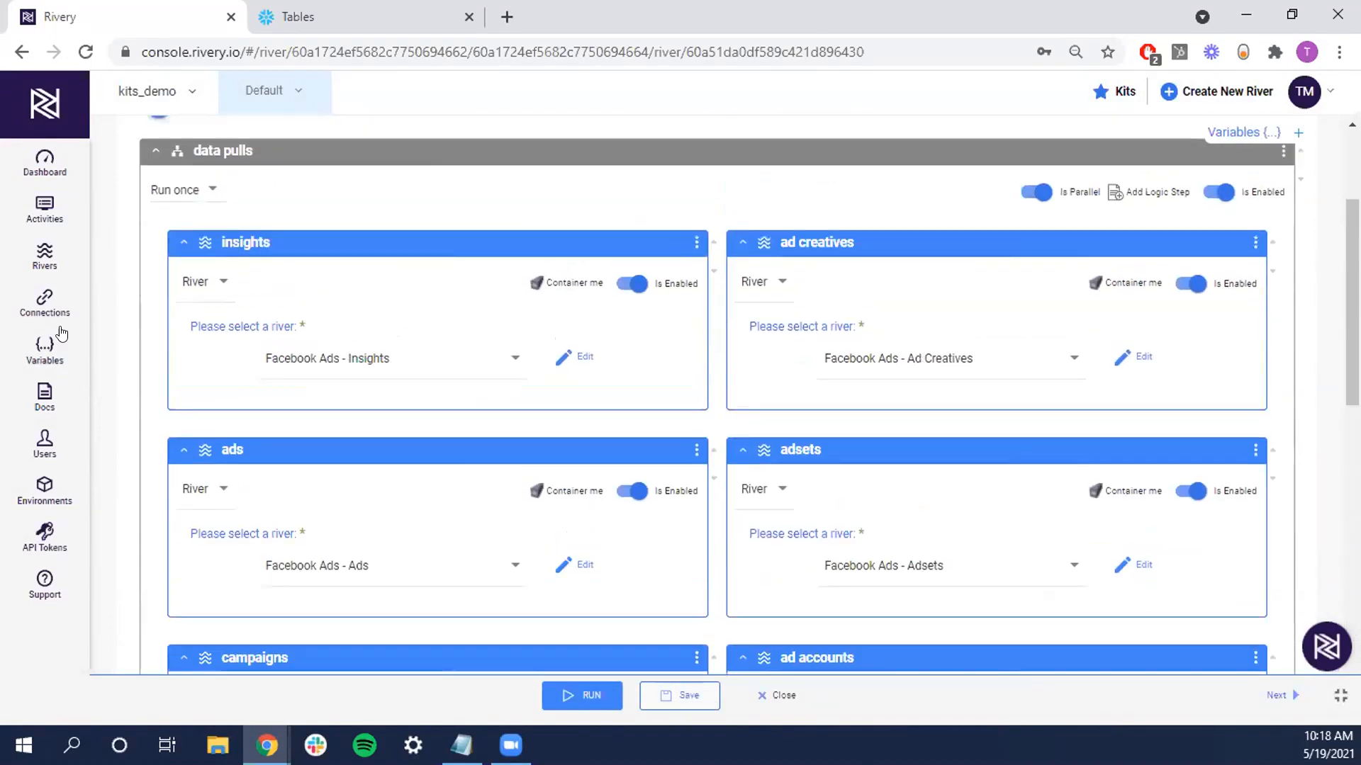
# Authorize the Facebook Ads - from Kits connection with the Facebook account password and save it
pyautogui.click(45, 301)
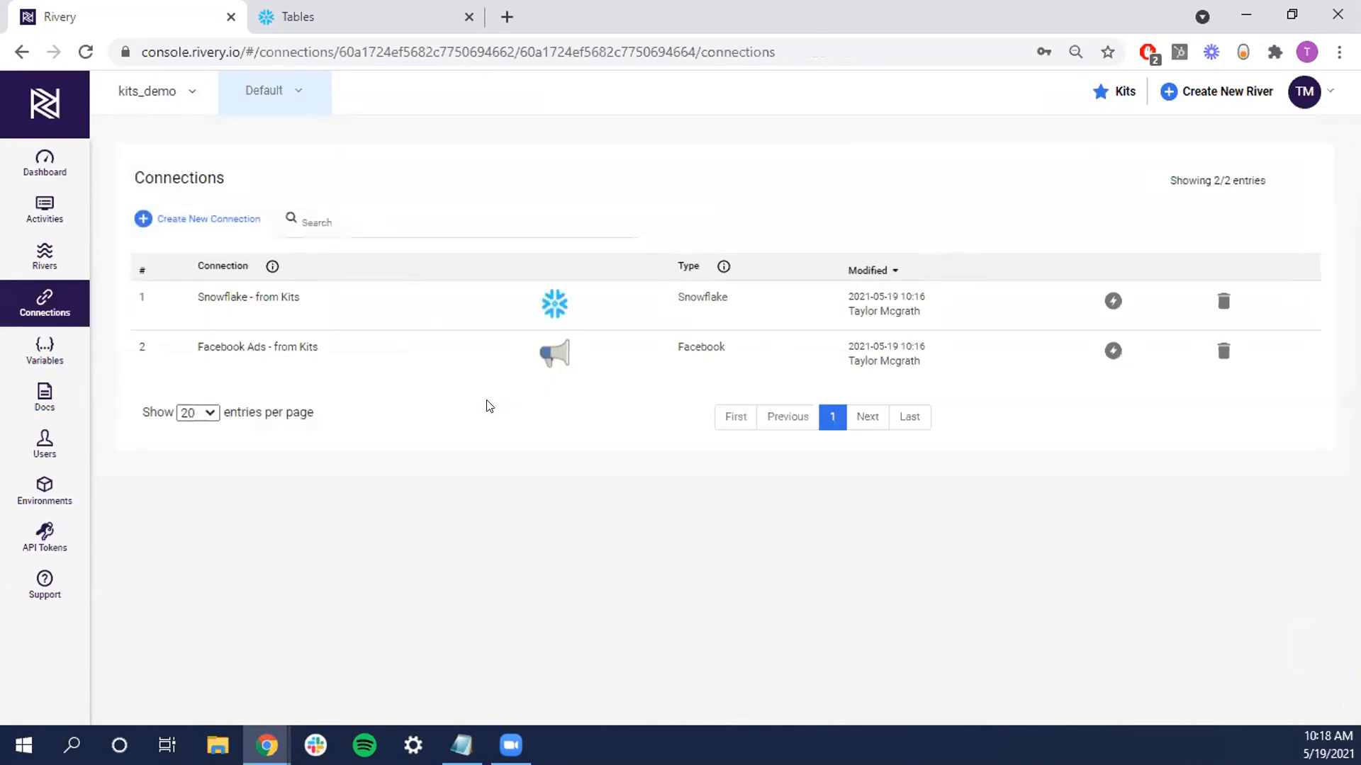
pyautogui.click(261, 347)
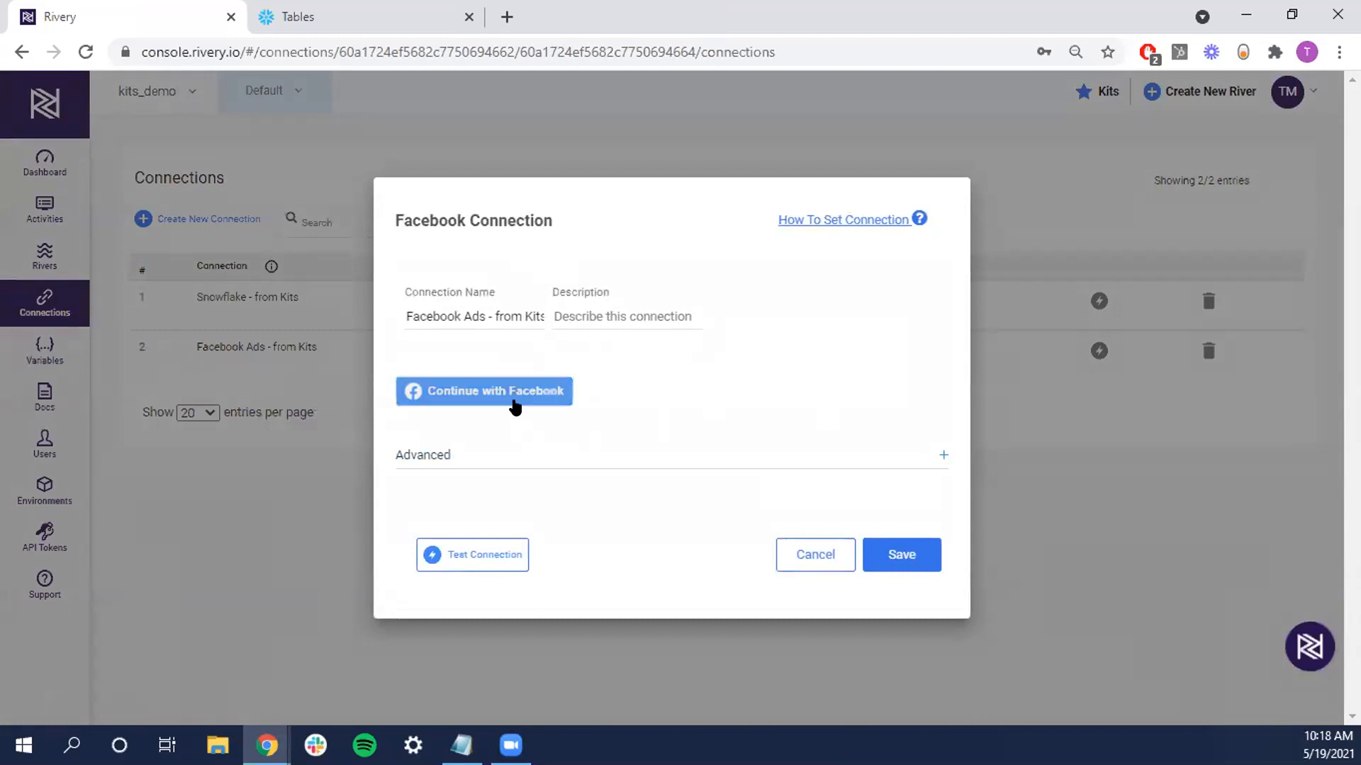
pyautogui.click(516, 397)
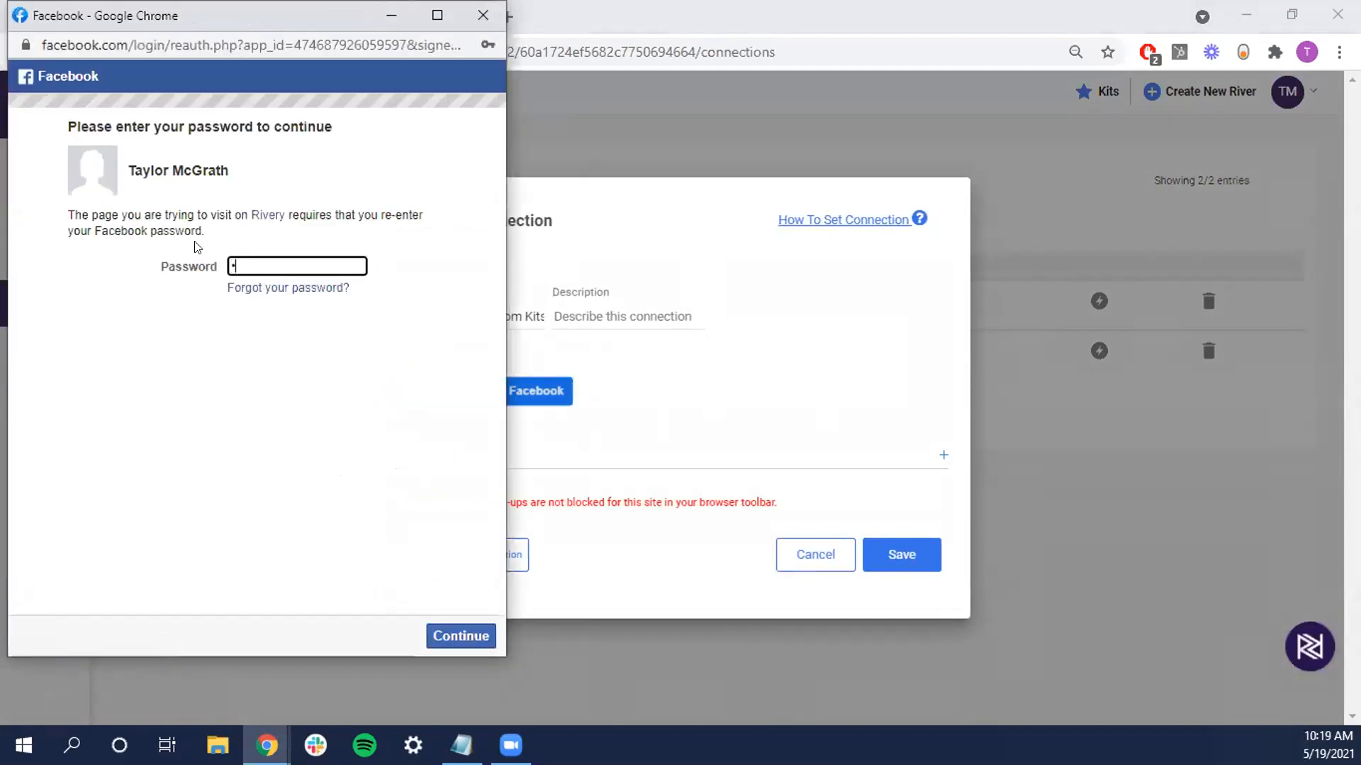
pyautogui.write('•••••')
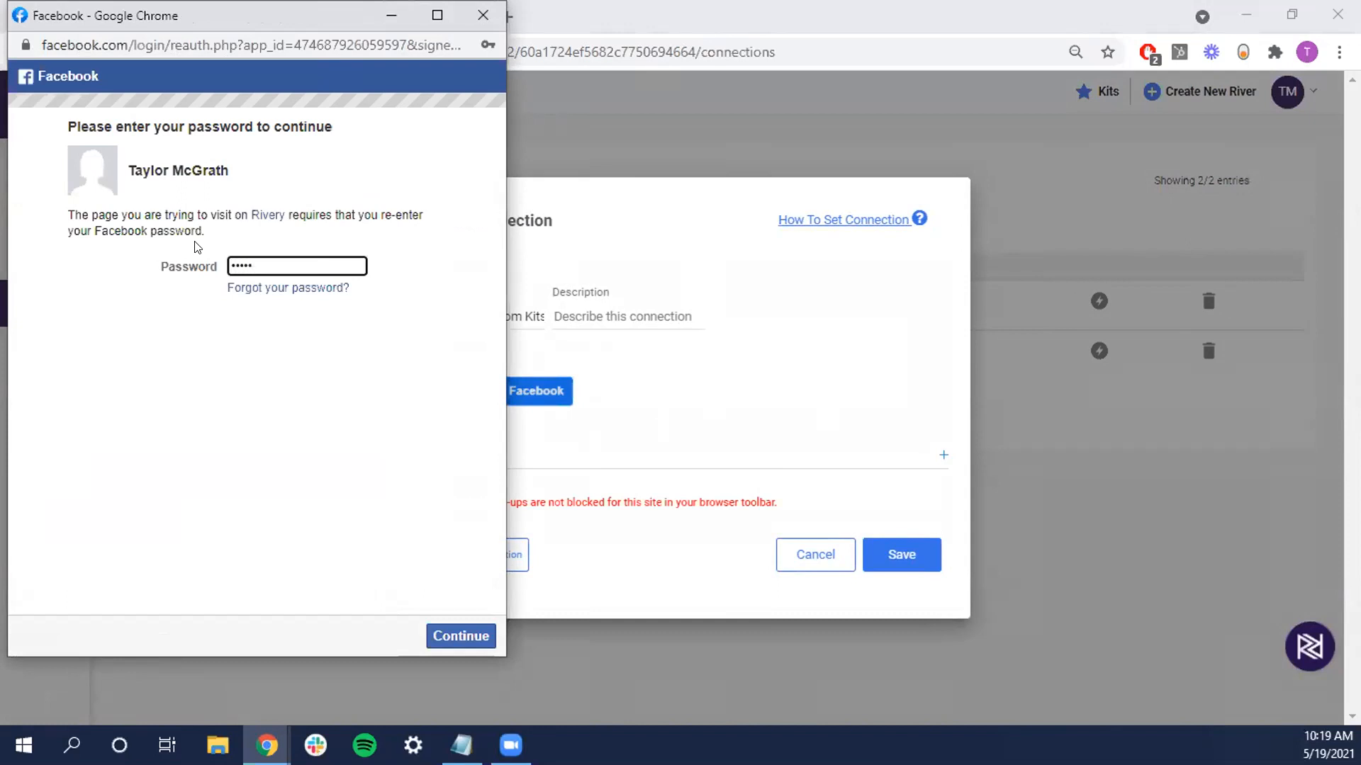
pyautogui.write('•••••••••')
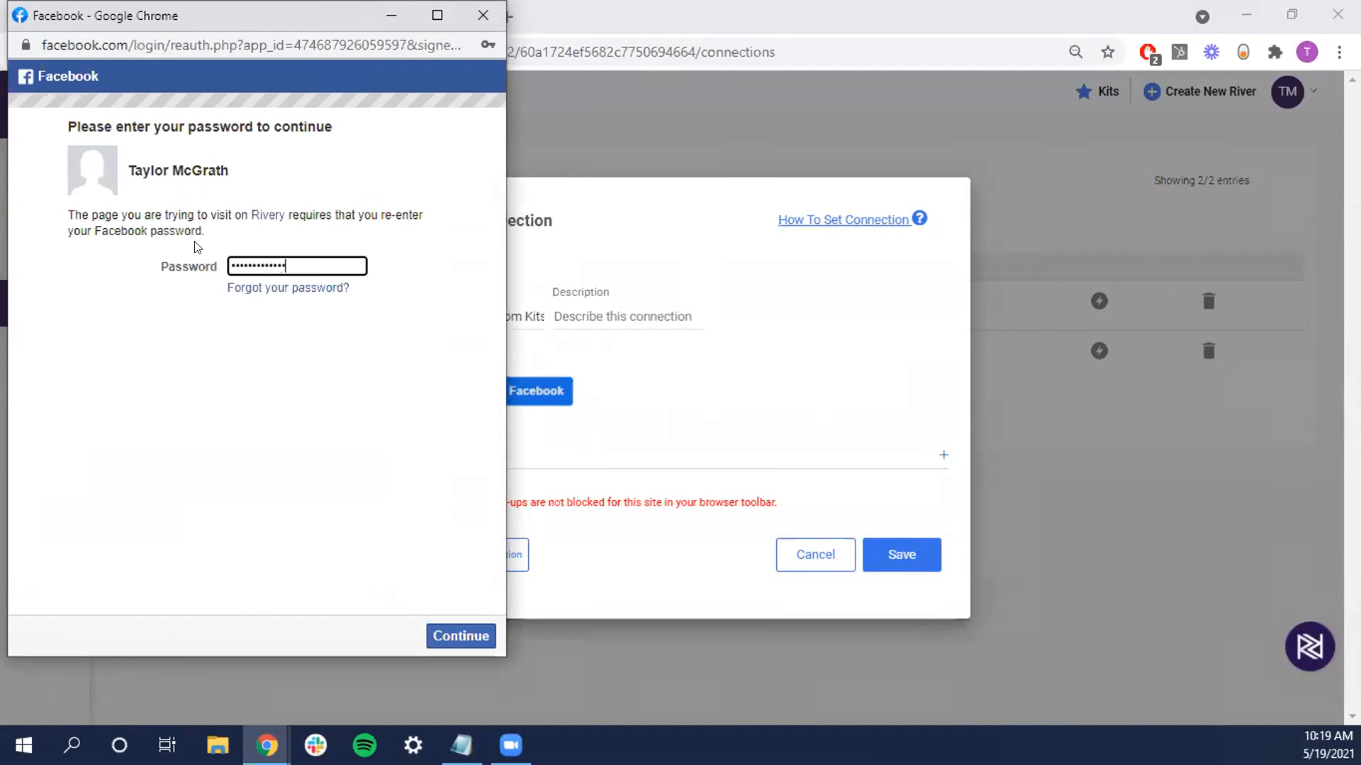
pyautogui.press('Return')
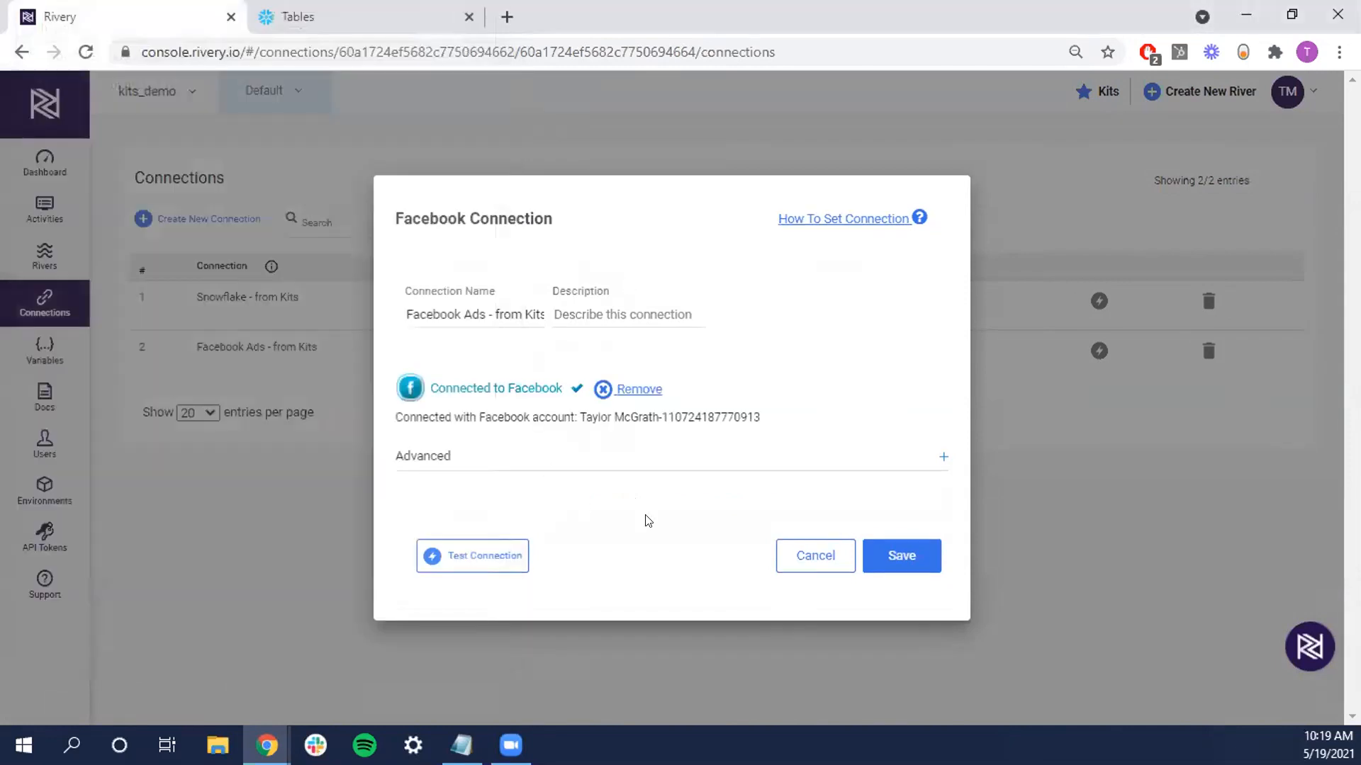
pyautogui.click(914, 563)
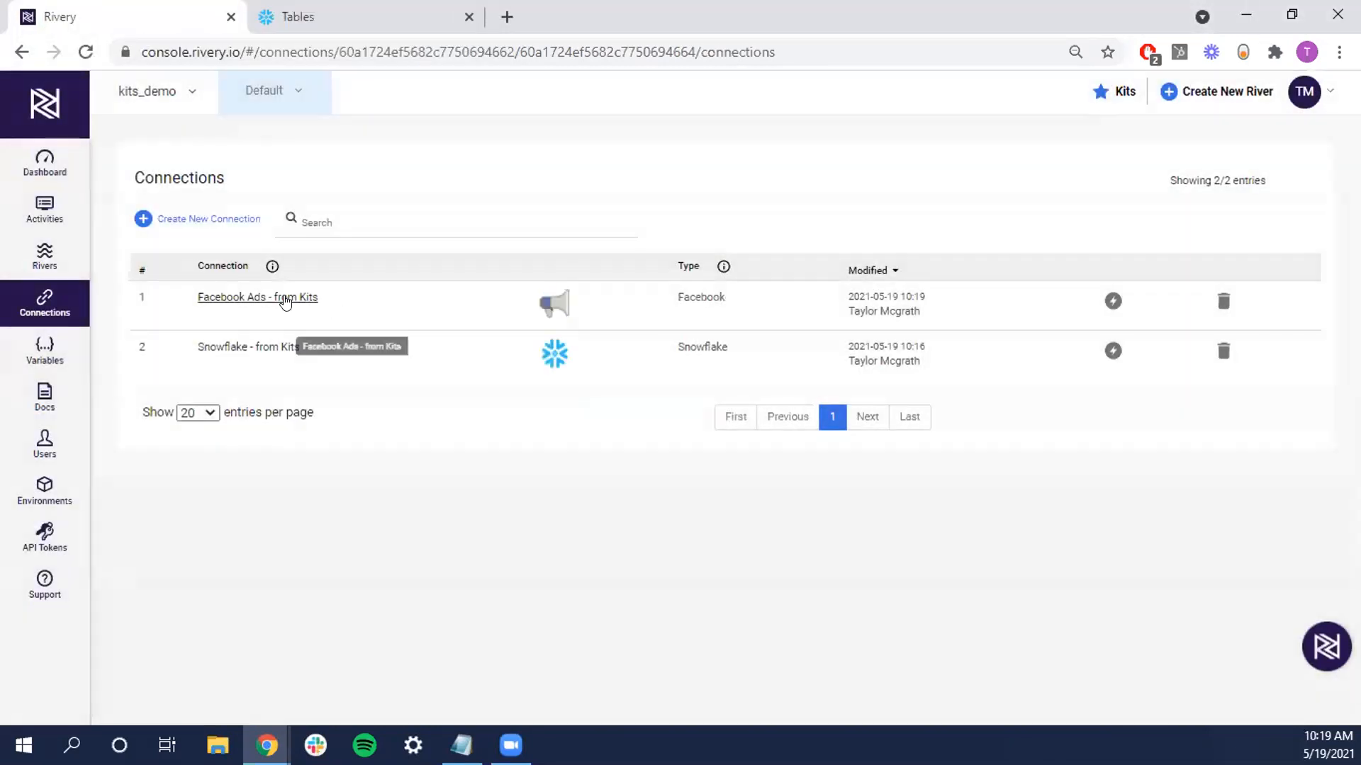
# Enter the Snowflake - from Kits username, password and warehouse rivery_demo
pyautogui.click(263, 352)
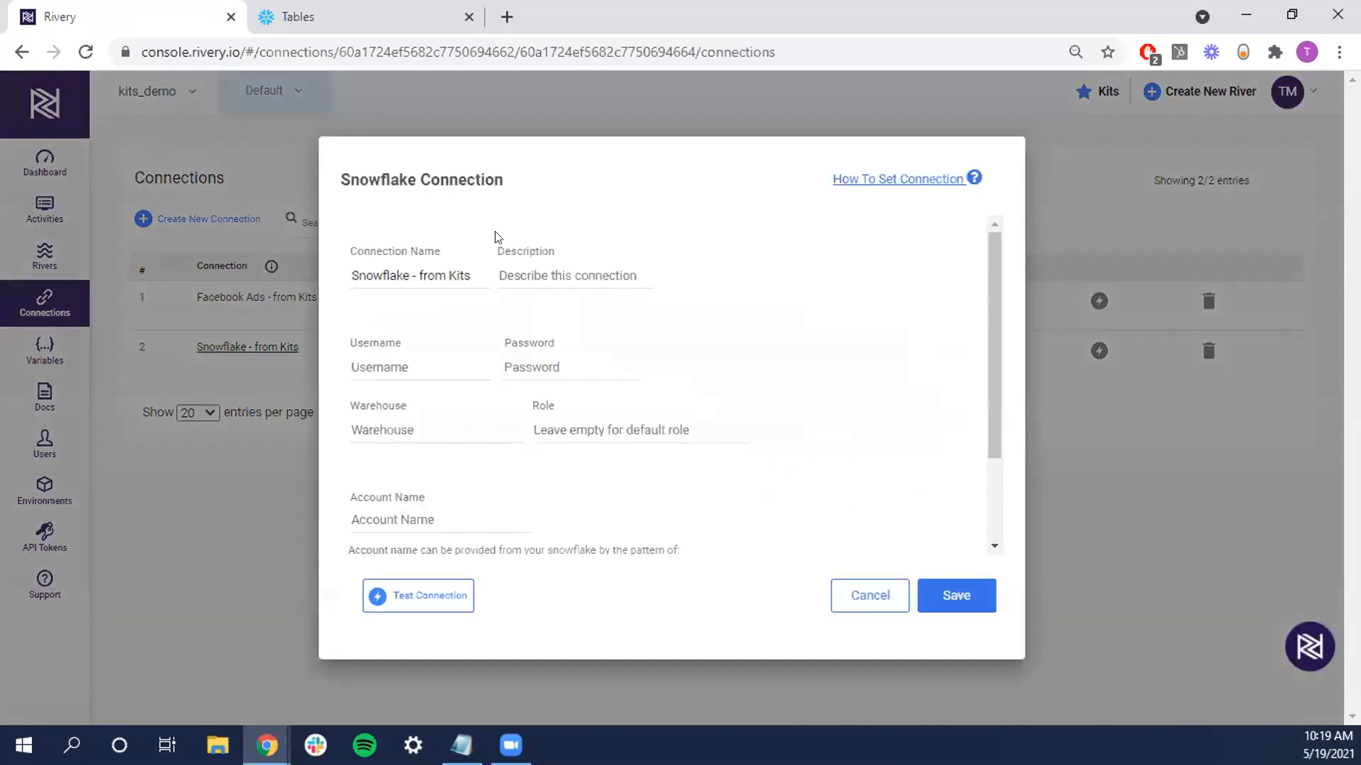
pyautogui.click(388, 366)
pyautogui.write('taylor')
pyautogui.press('Tab')
pyautogui.write('********')
pyautogui.press('Tab')
pyautogui.write('rivery')
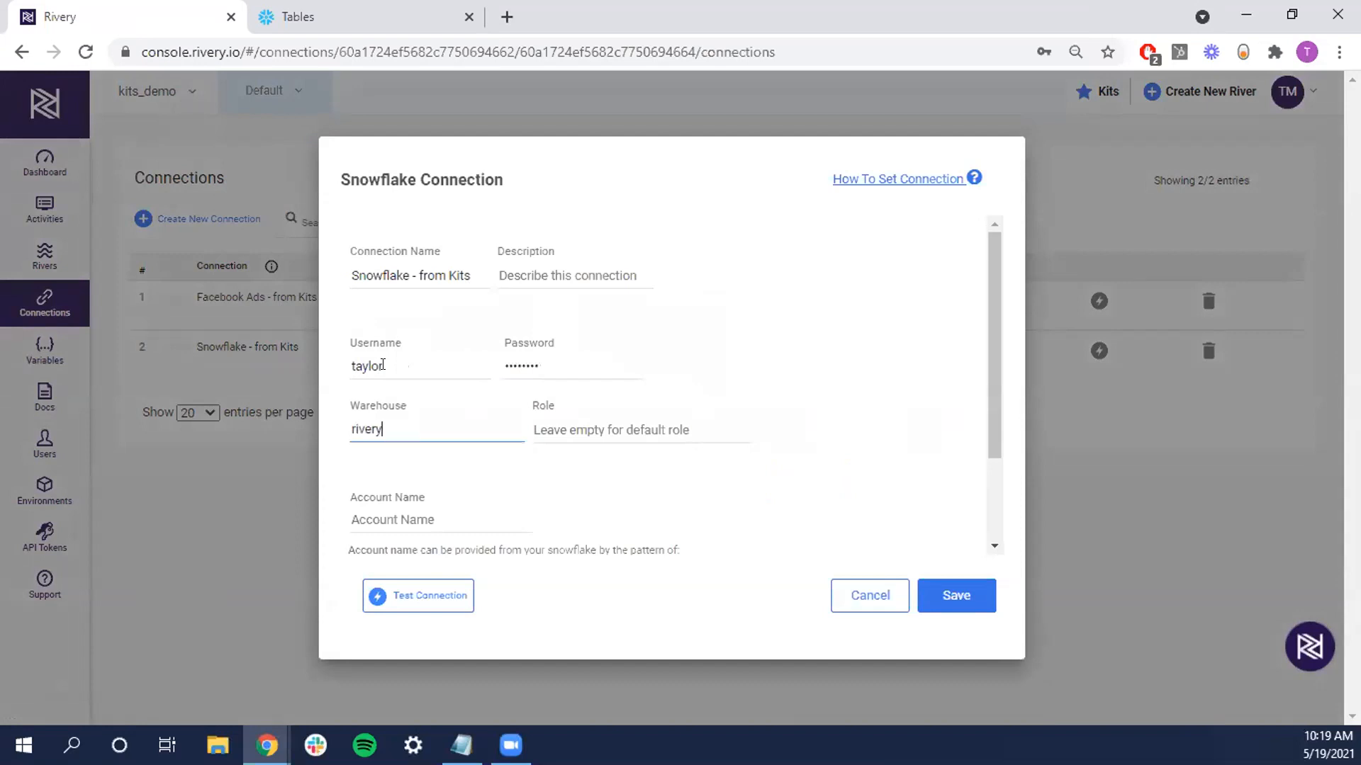
pyautogui.write('_demo')
# Paste the Snowflake account name from the notes and test the connection
pyautogui.scroll(-1, 673, 390)
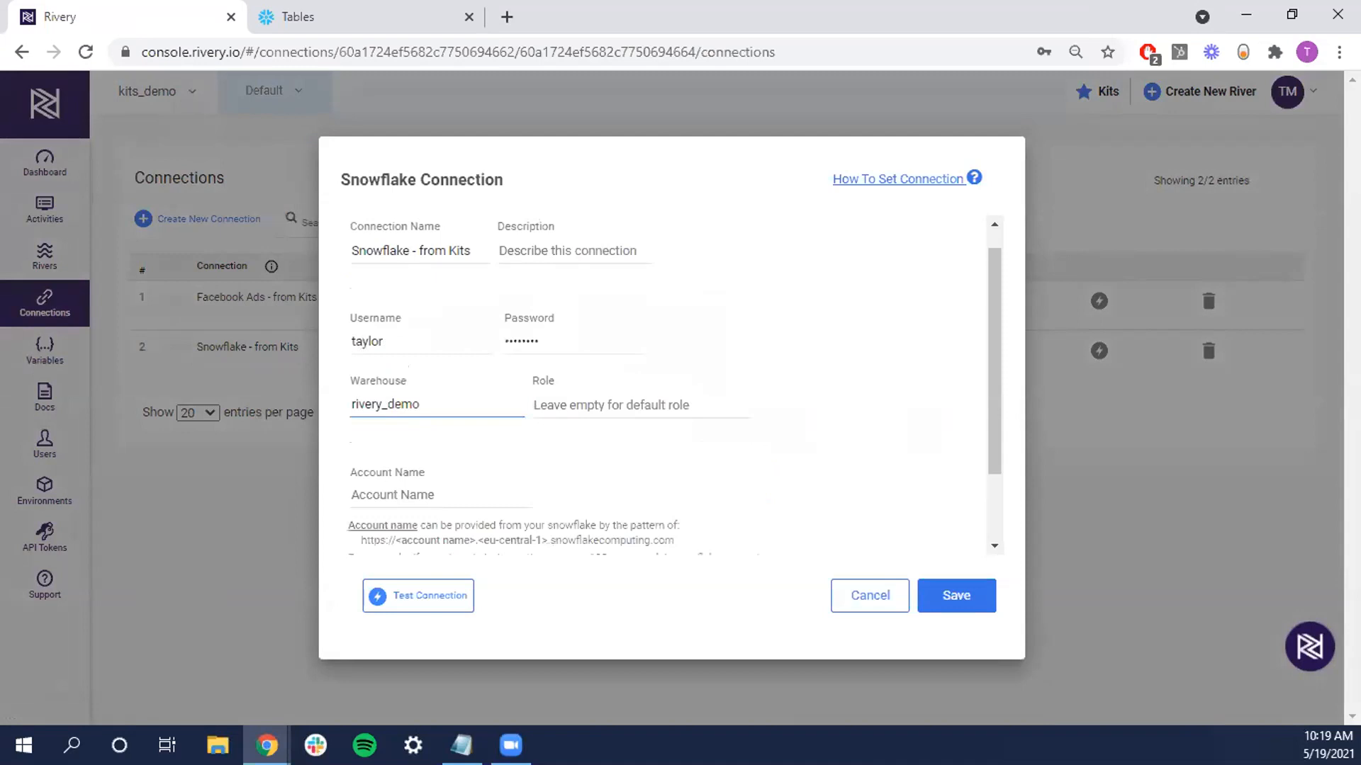
pyautogui.scroll(-1, 674, 390)
pyautogui.hotkey('alt', 'Tab')
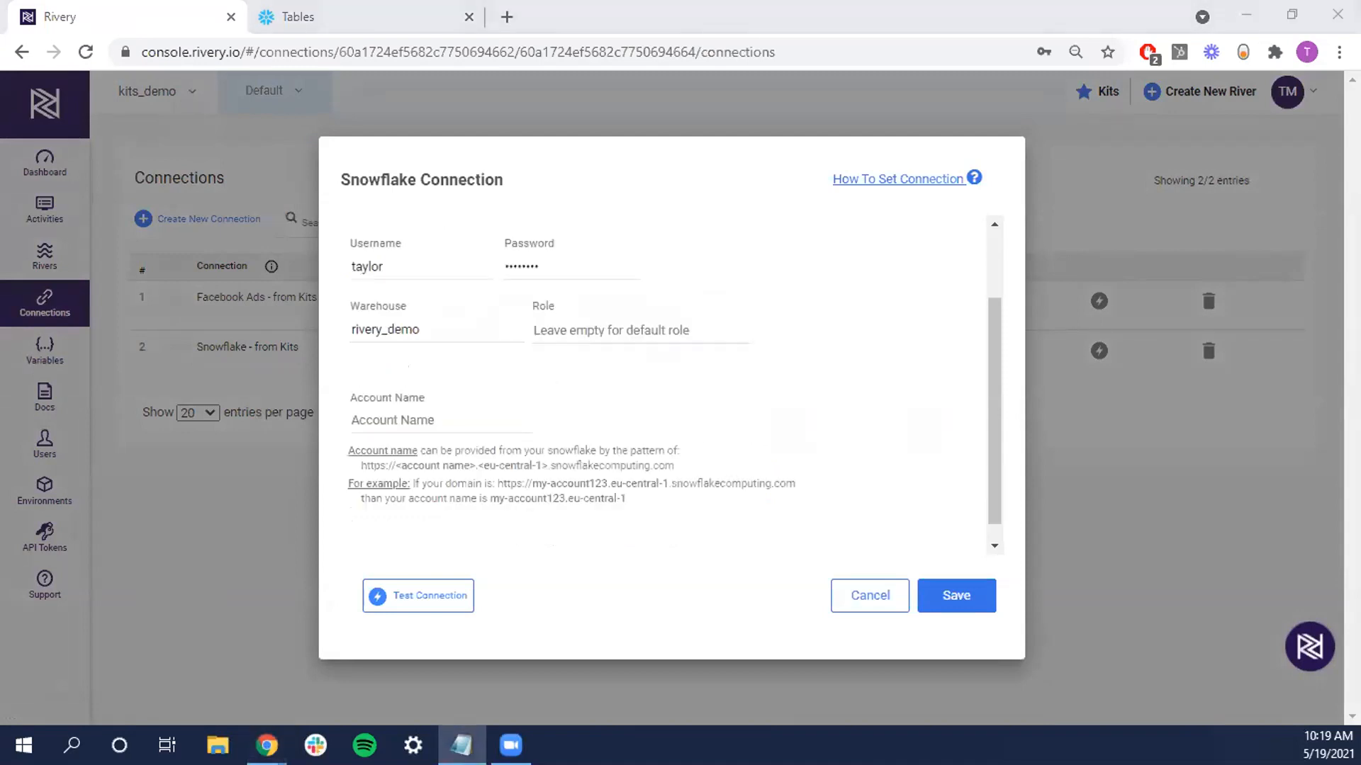
pyautogui.hotkey('alt', 'Tab')
pyautogui.write('zn19366.eu-central-1')
pyautogui.click(446, 595)
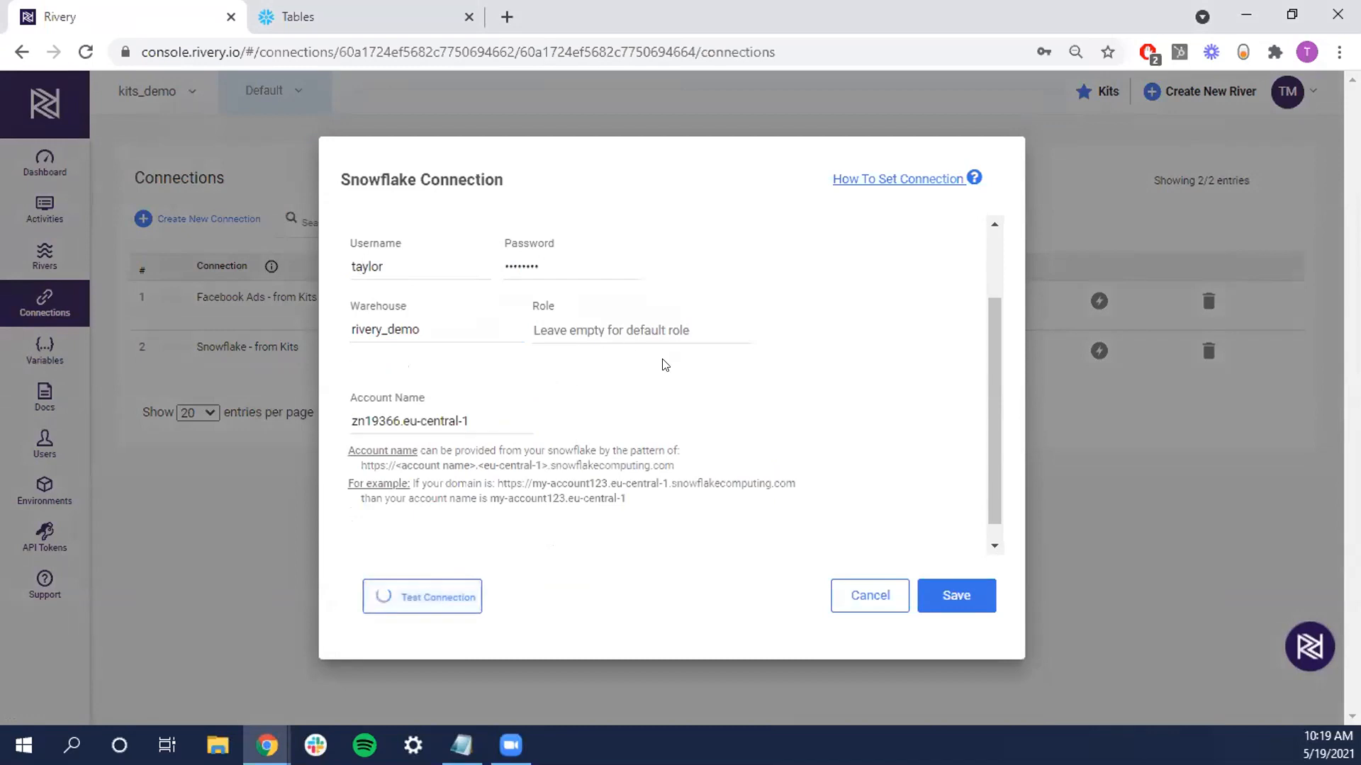
pyautogui.scroll(-1, 638, 389)
pyautogui.scroll(2, 683, 392)
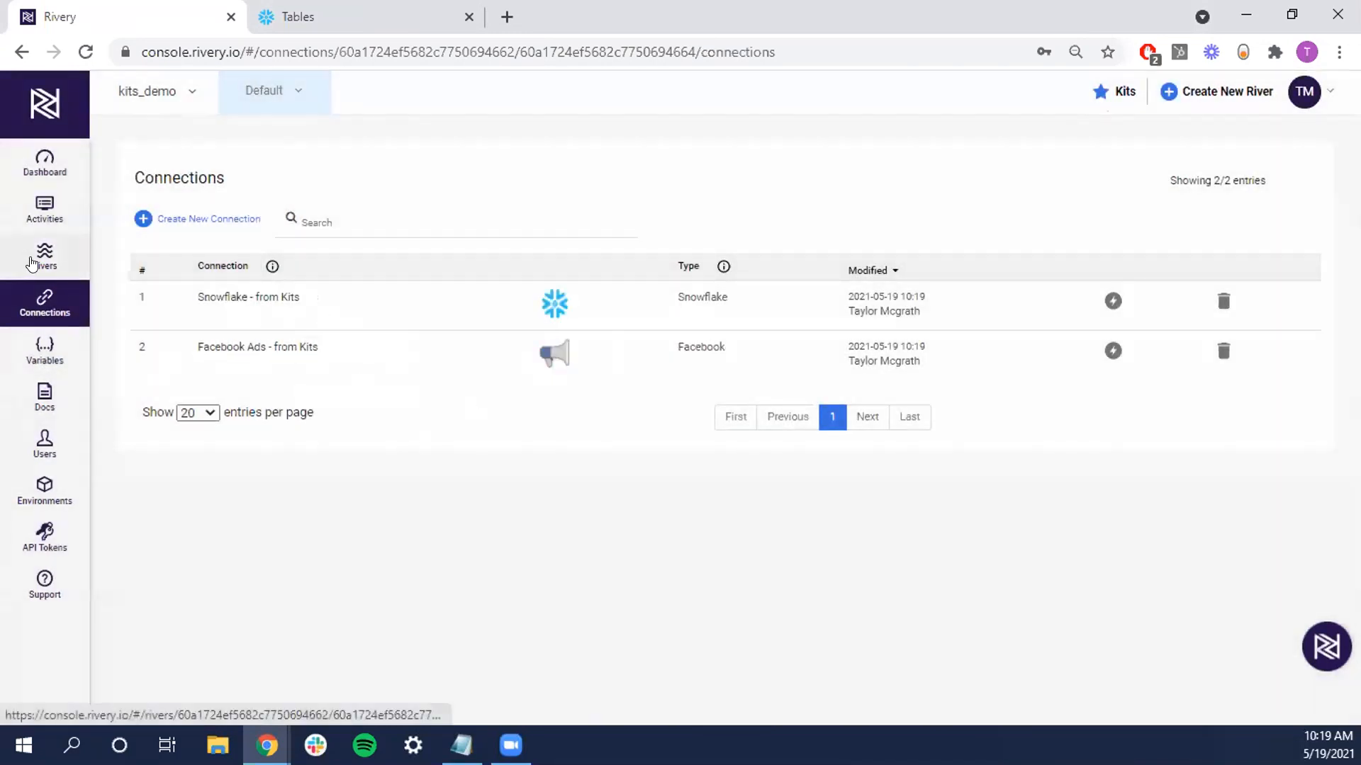
# Reopen Facebooks Ads - Logic, check Snowflake's DEMO_NEW tables, and start a river run
pyautogui.click(71, 264)
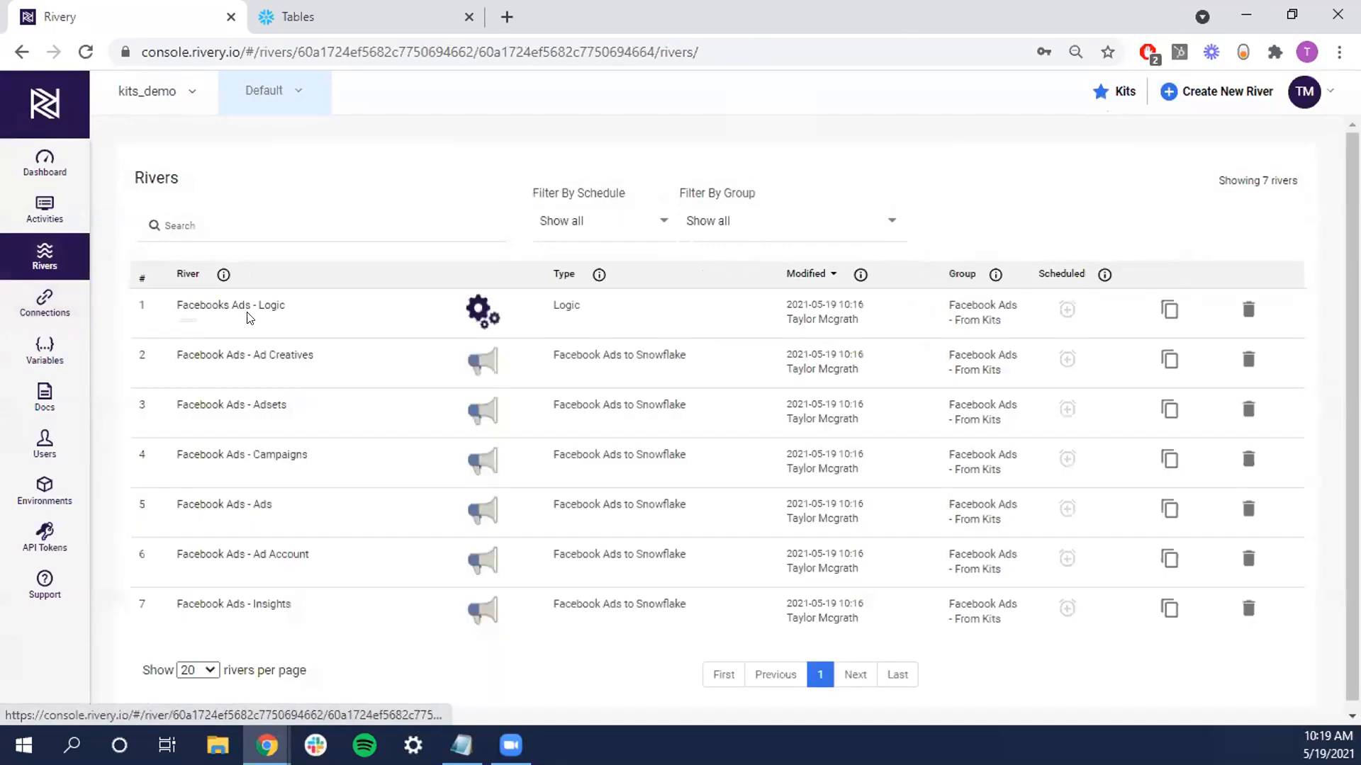
pyautogui.click(213, 304)
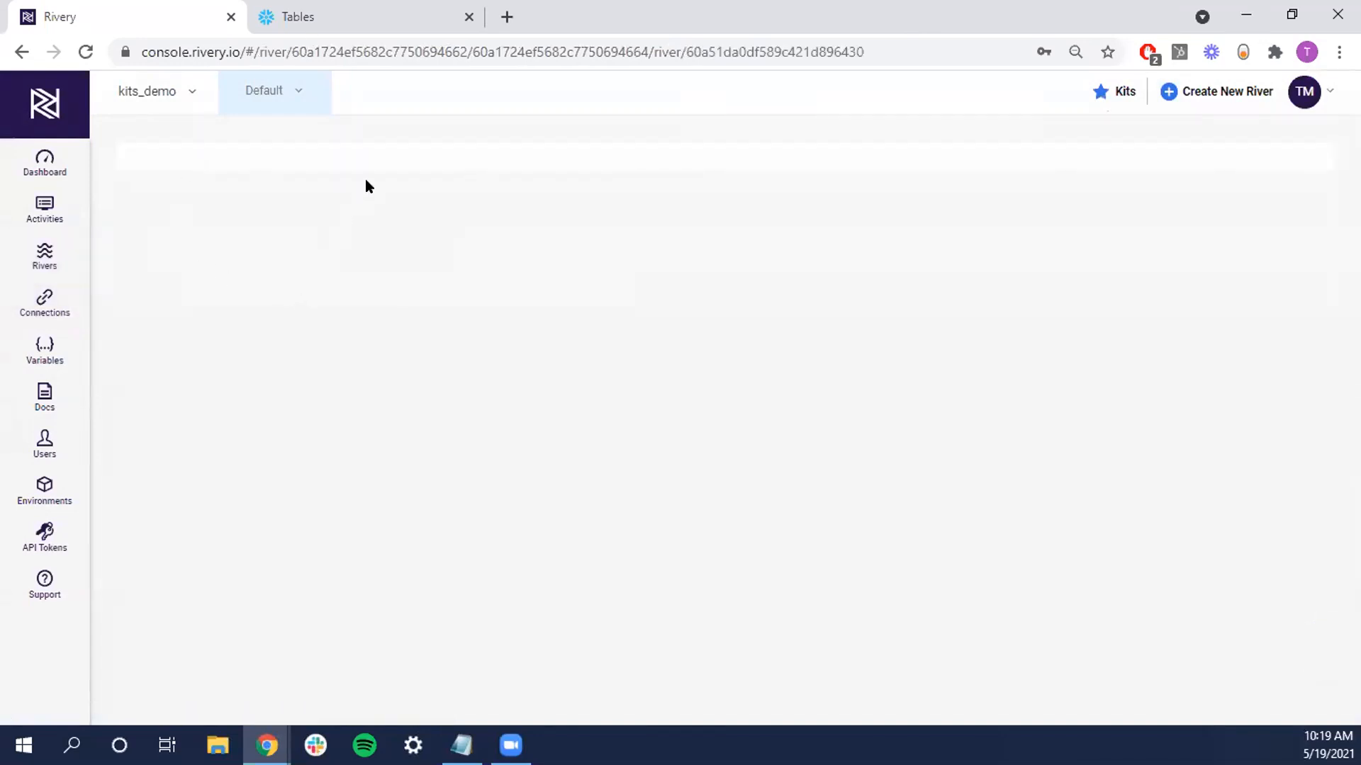
pyautogui.click(358, 7)
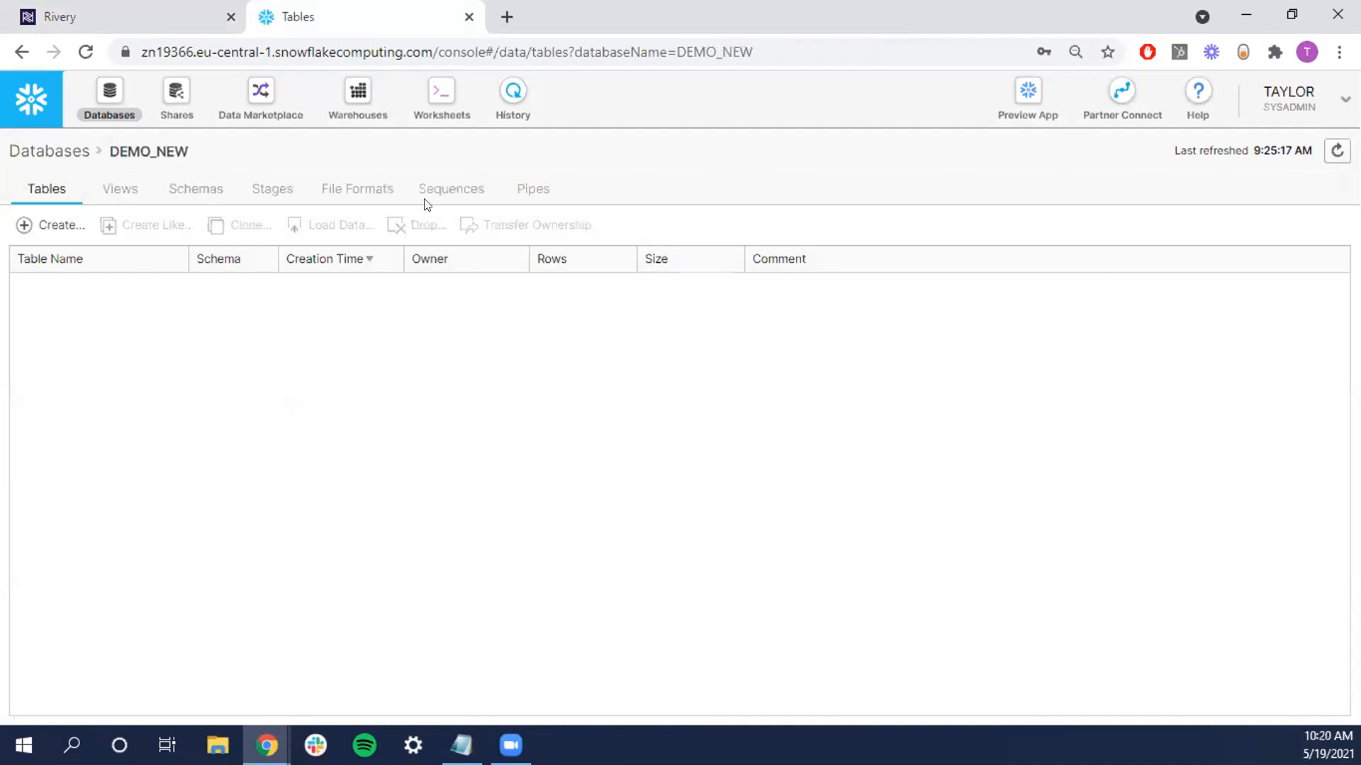
pyautogui.click(107, 9)
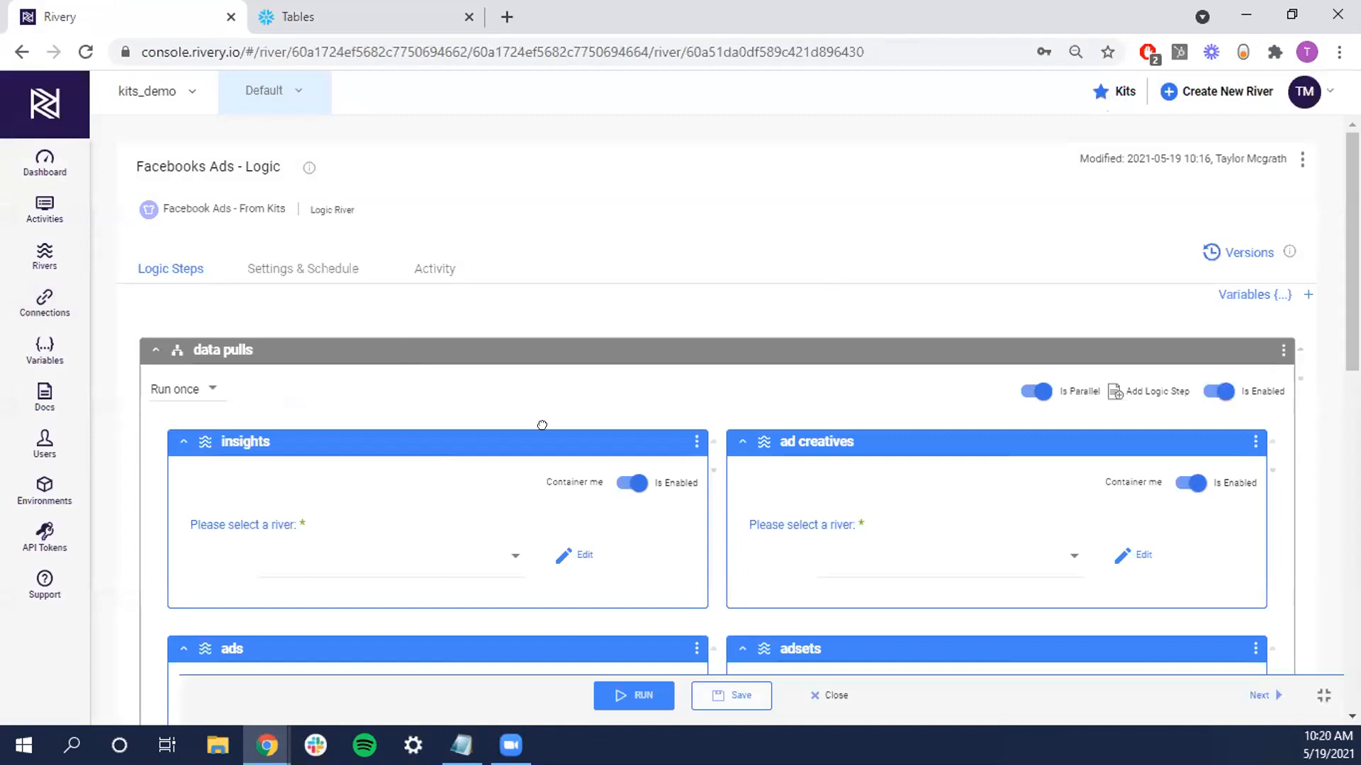
pyautogui.scroll(-1, 494, 328)
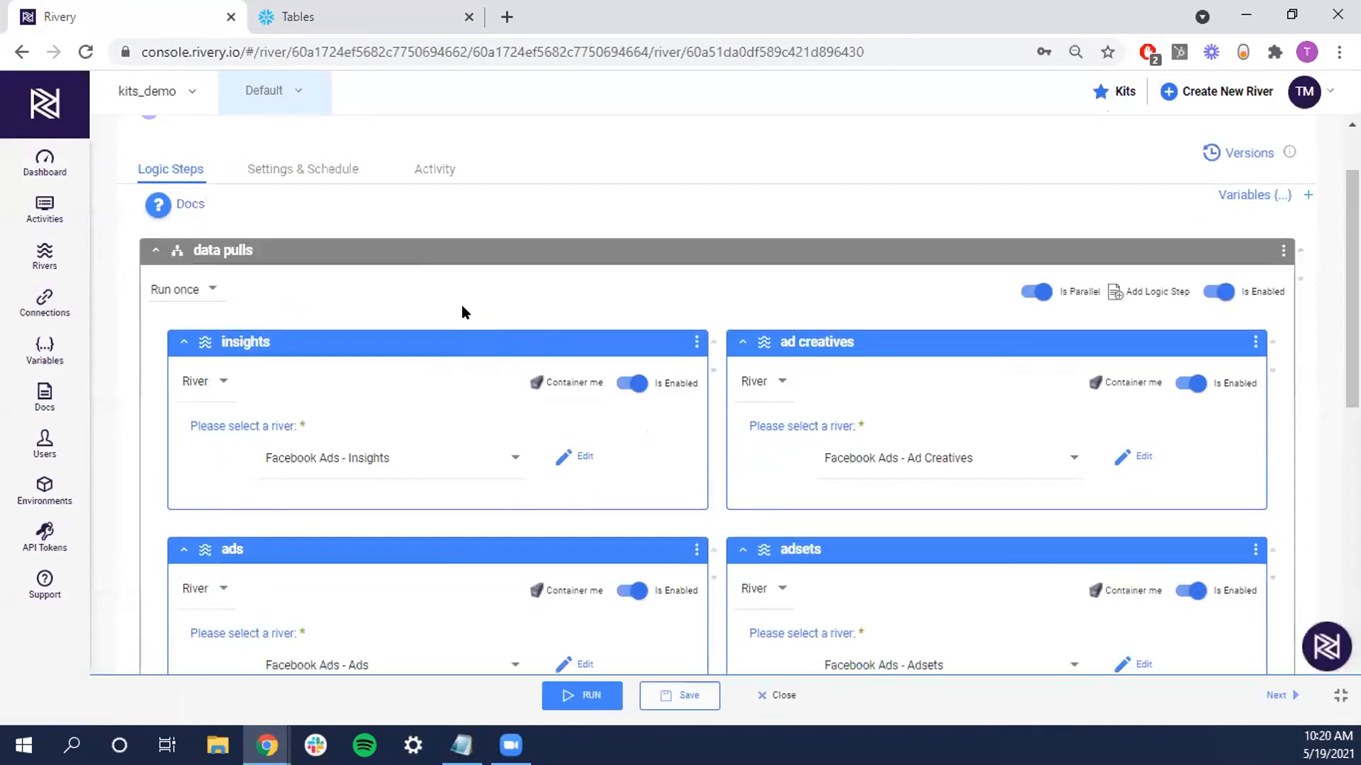
pyautogui.scroll(-2, 482, 390)
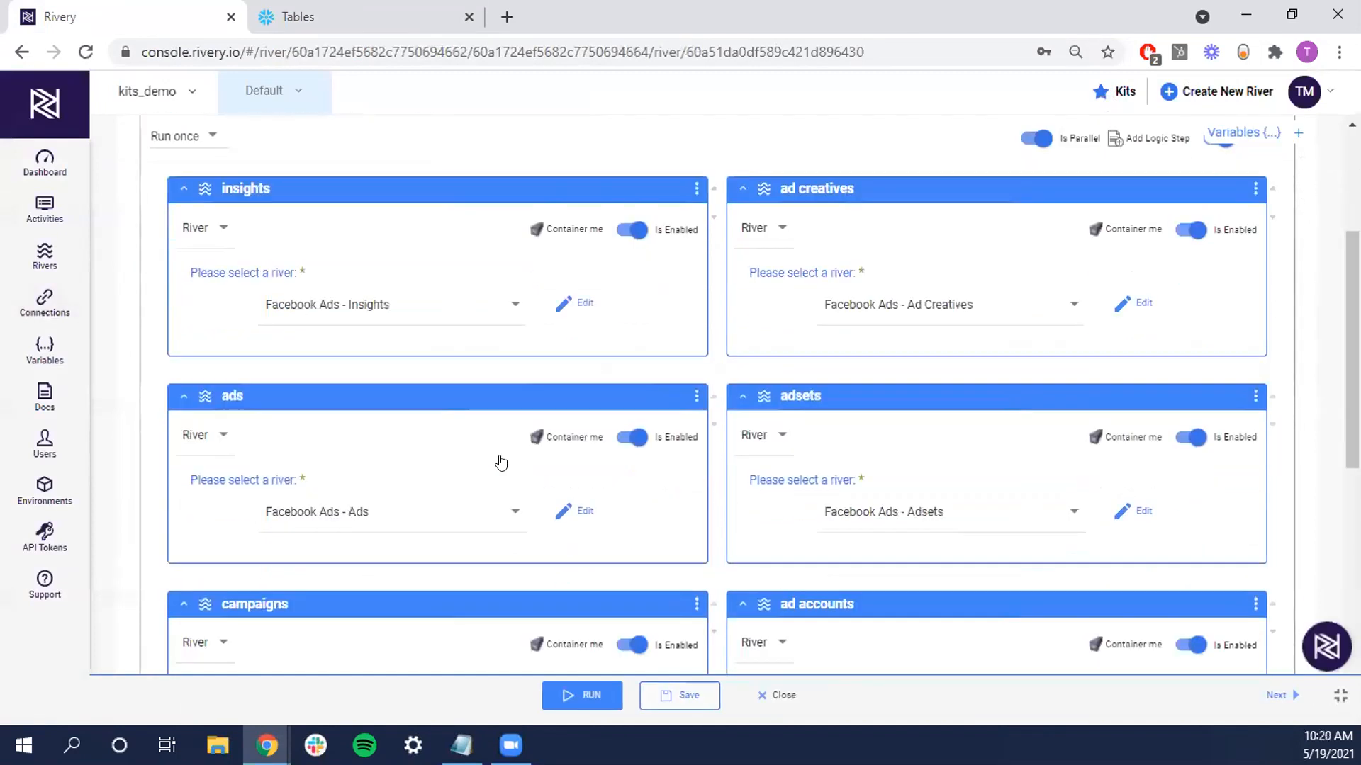
pyautogui.click(565, 695)
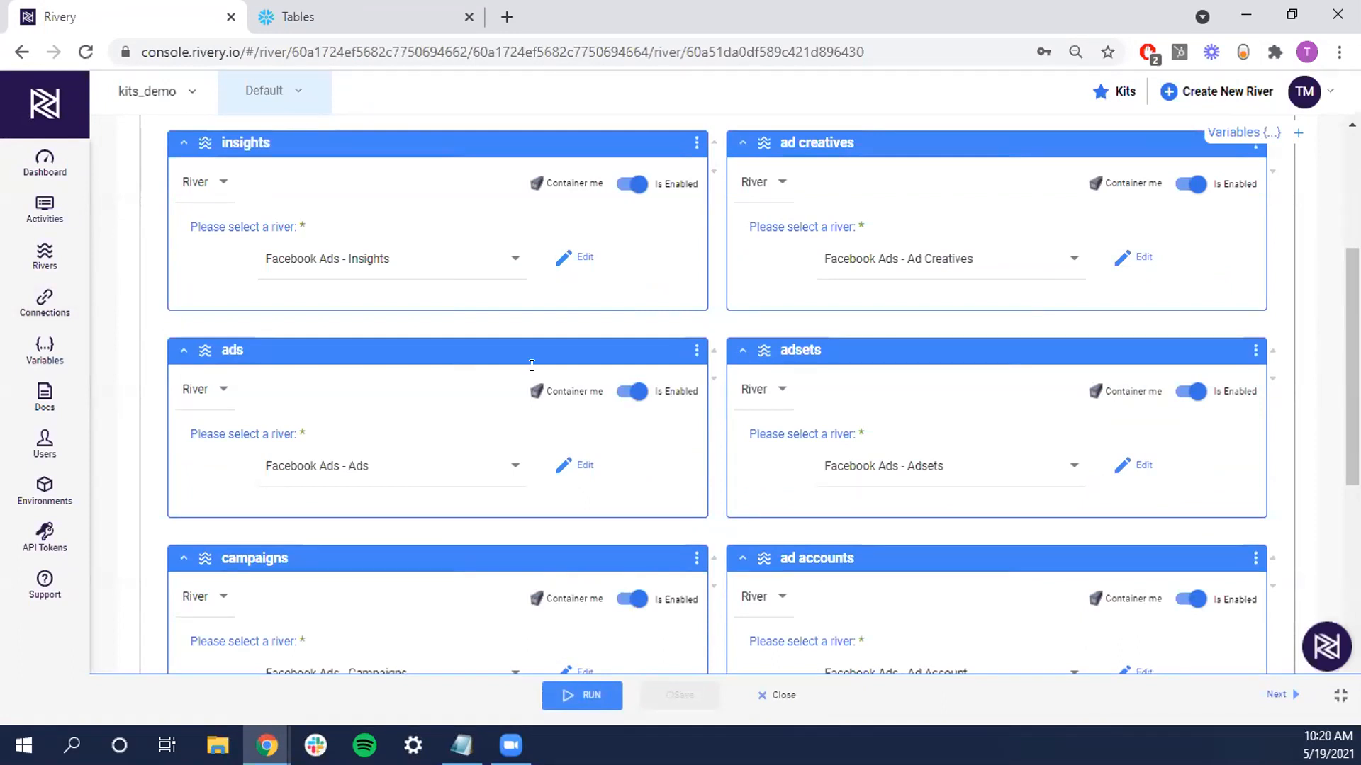
# Watch the logic steps complete, then refresh Snowflake's DEMO_NEW table list to show the FB_ tables
pyautogui.scroll(-6, 533, 376)
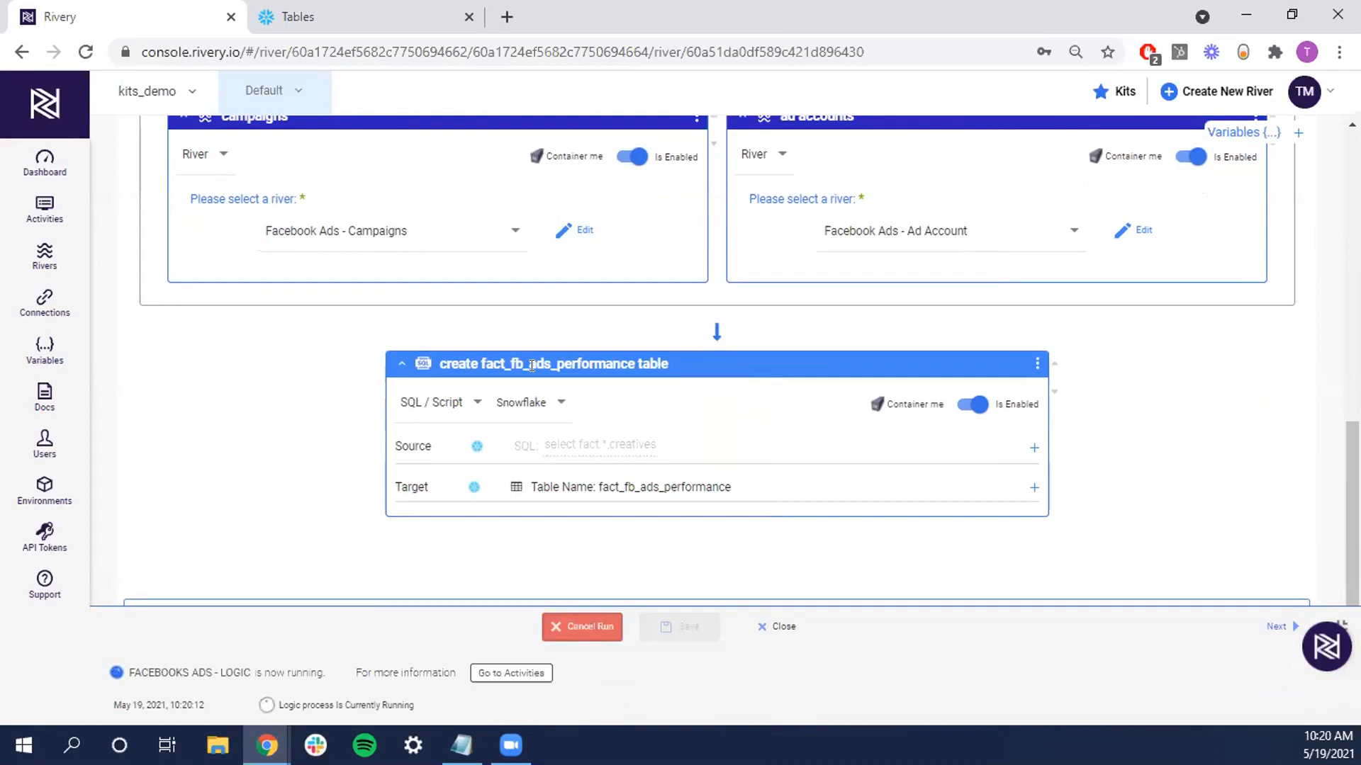
pyautogui.scroll(5, 471, 298)
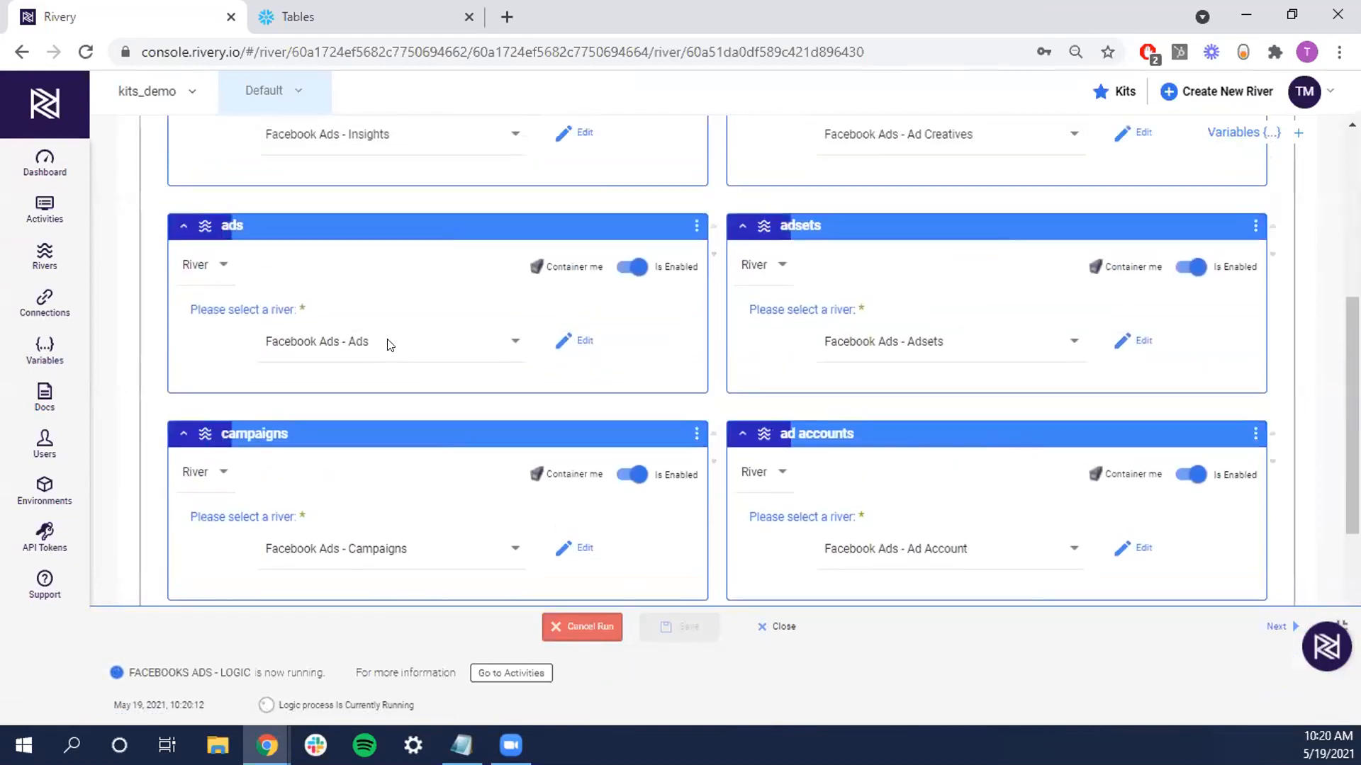
pyautogui.scroll(-1, 390, 346)
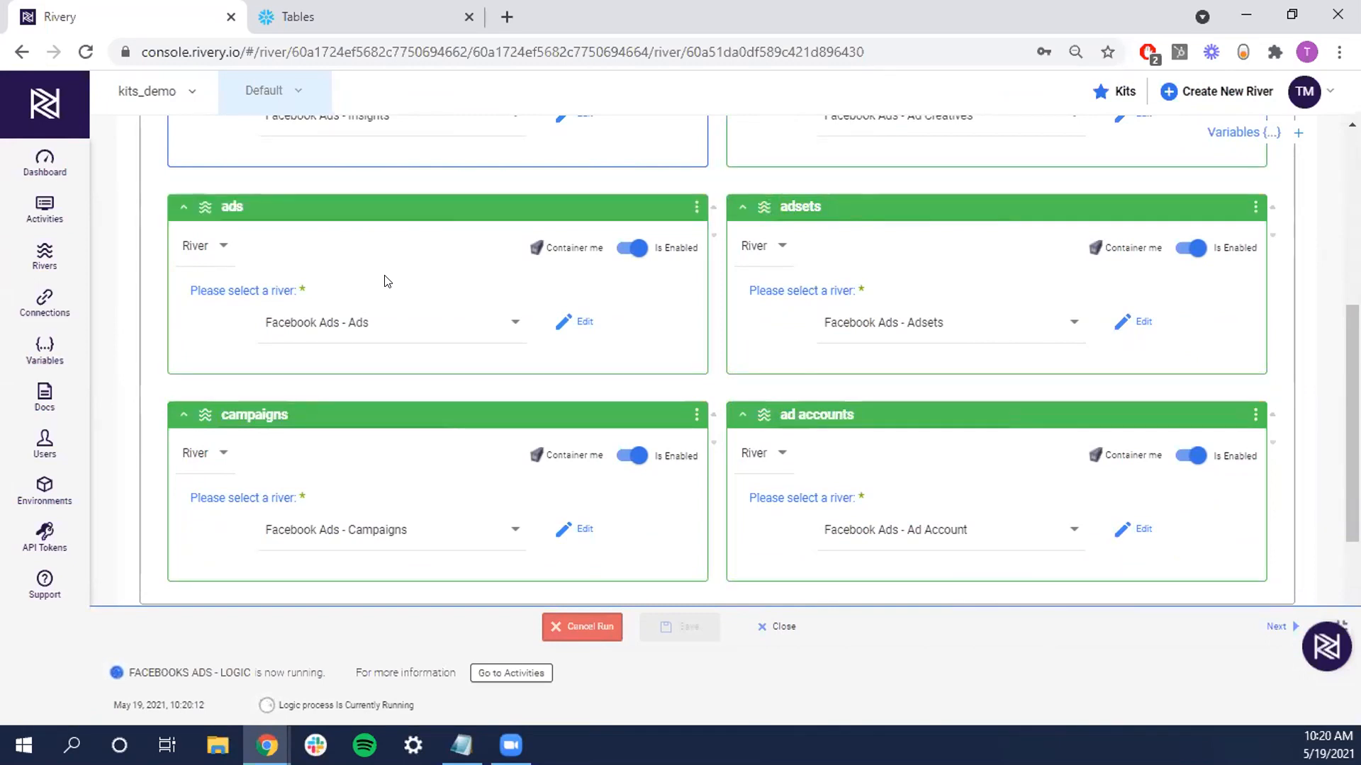
pyautogui.scroll(1, 803, 308)
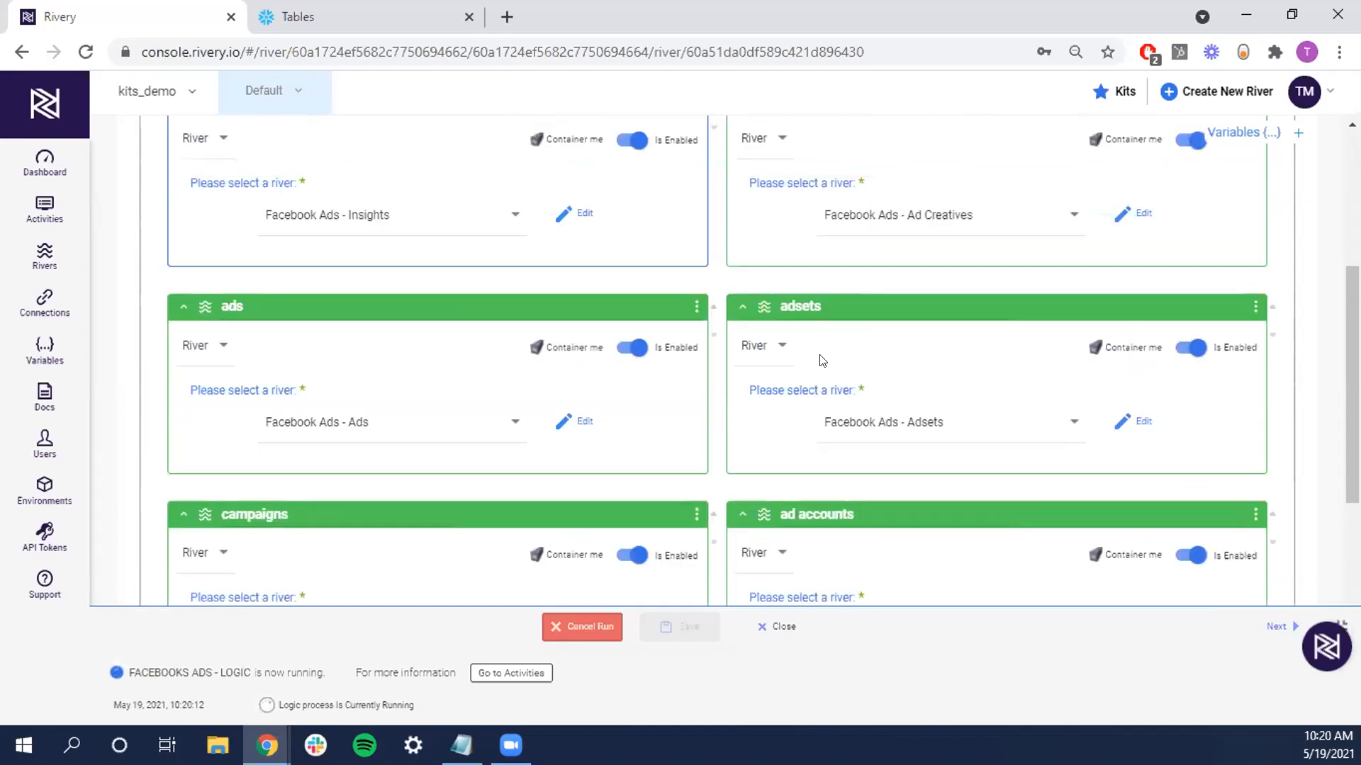
pyautogui.scroll(1, 820, 358)
pyautogui.click(352, 10)
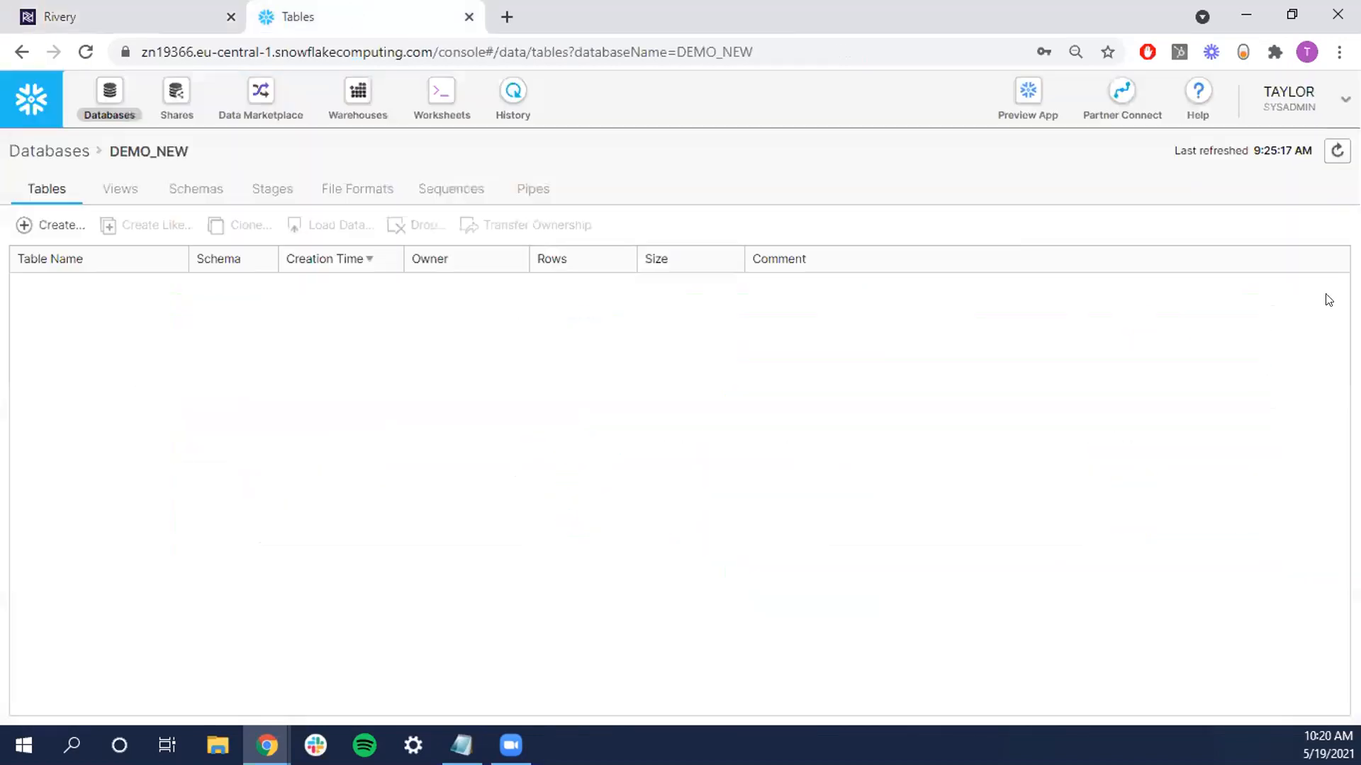
pyautogui.click(1336, 151)
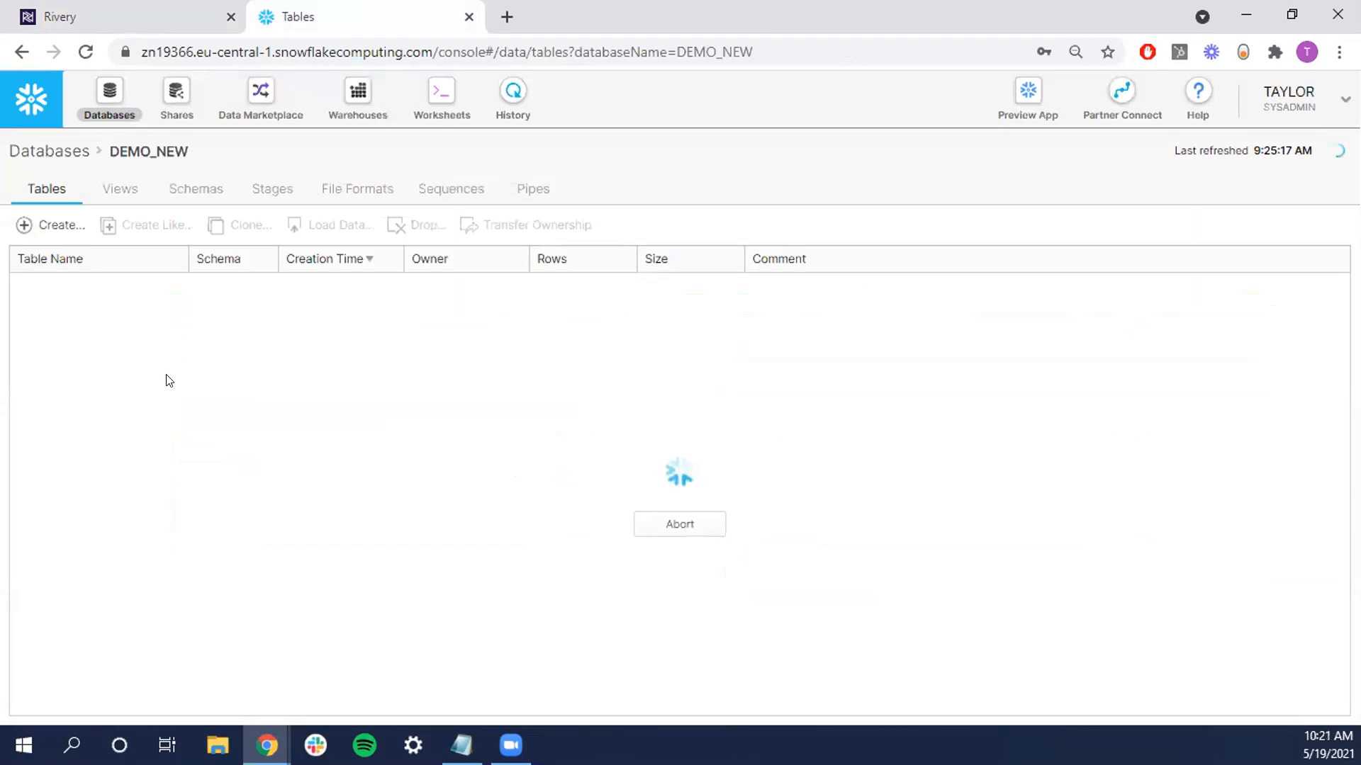
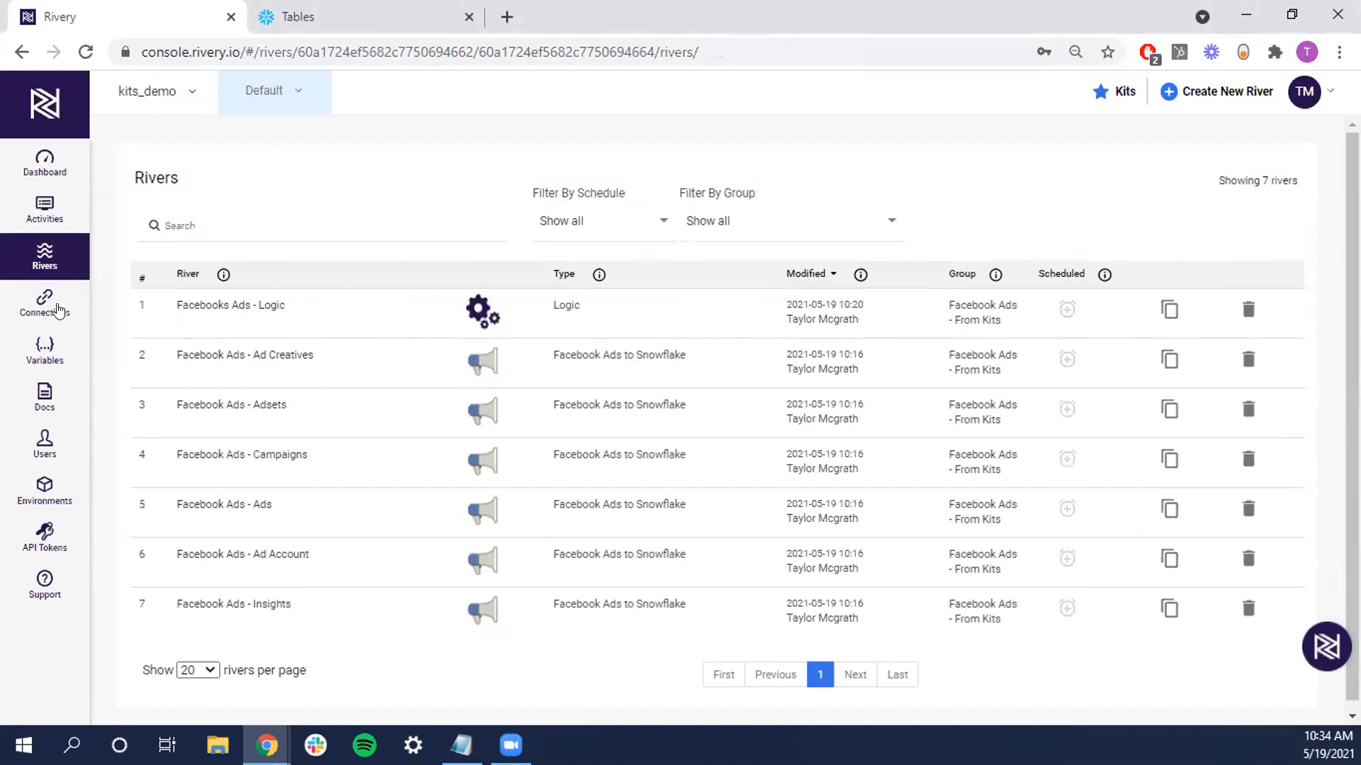
# Show the kits_demo connections list with the kit's Snowflake and Facebook Ads connections
pyautogui.click(44, 305)
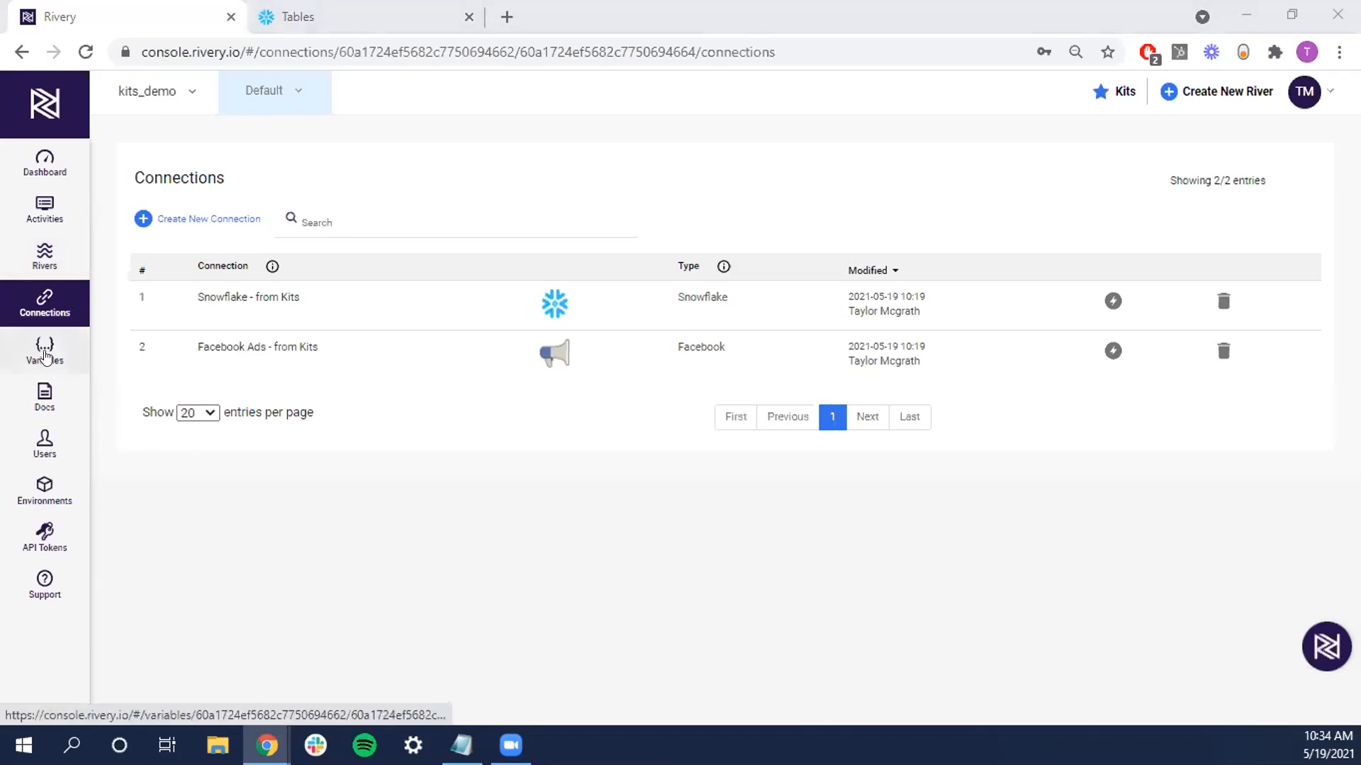
# Review the Default environment variables: fb_ads_db is demo_new and fb_ads_schema is public
pyautogui.click(42, 347)
pyautogui.scroll(-2, 395, 410)
pyautogui.scroll(2, 352, 424)
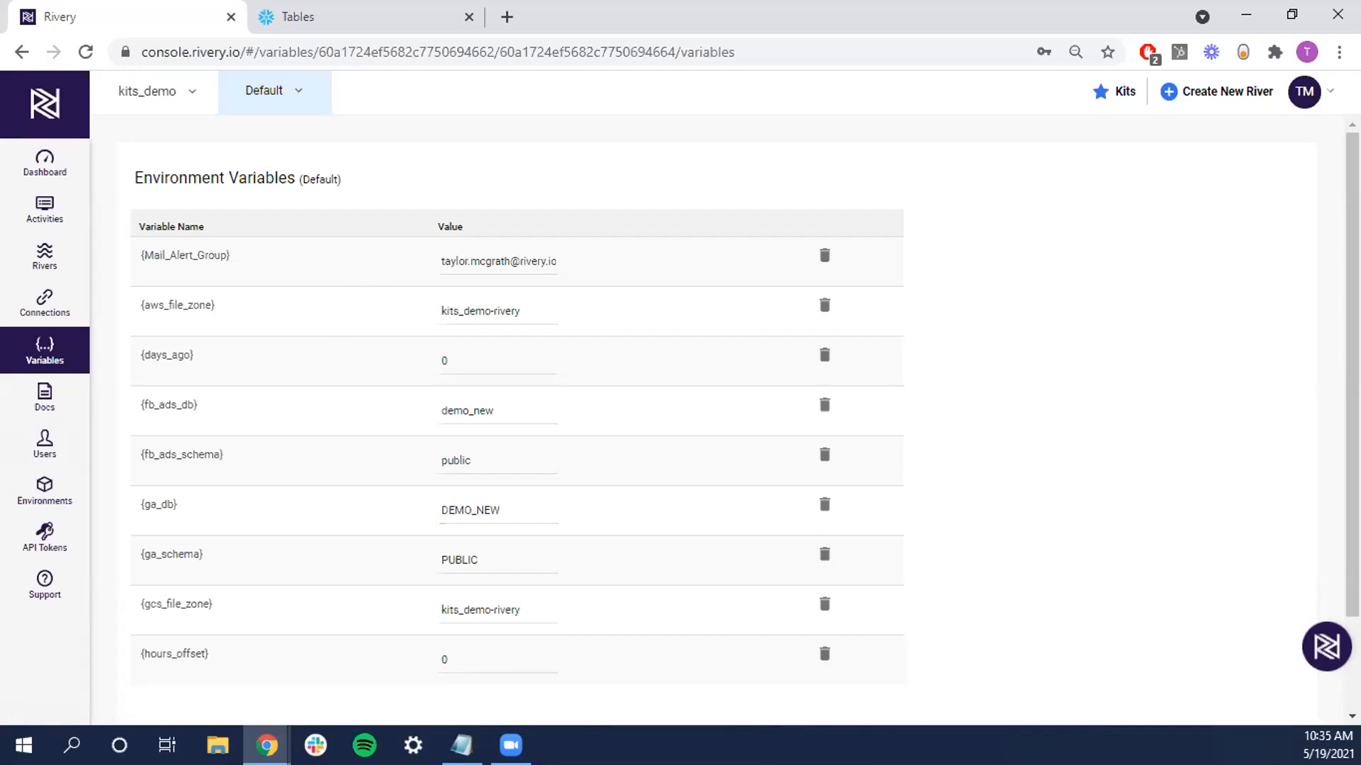
pyautogui.hotkey('alt', 'Tab')
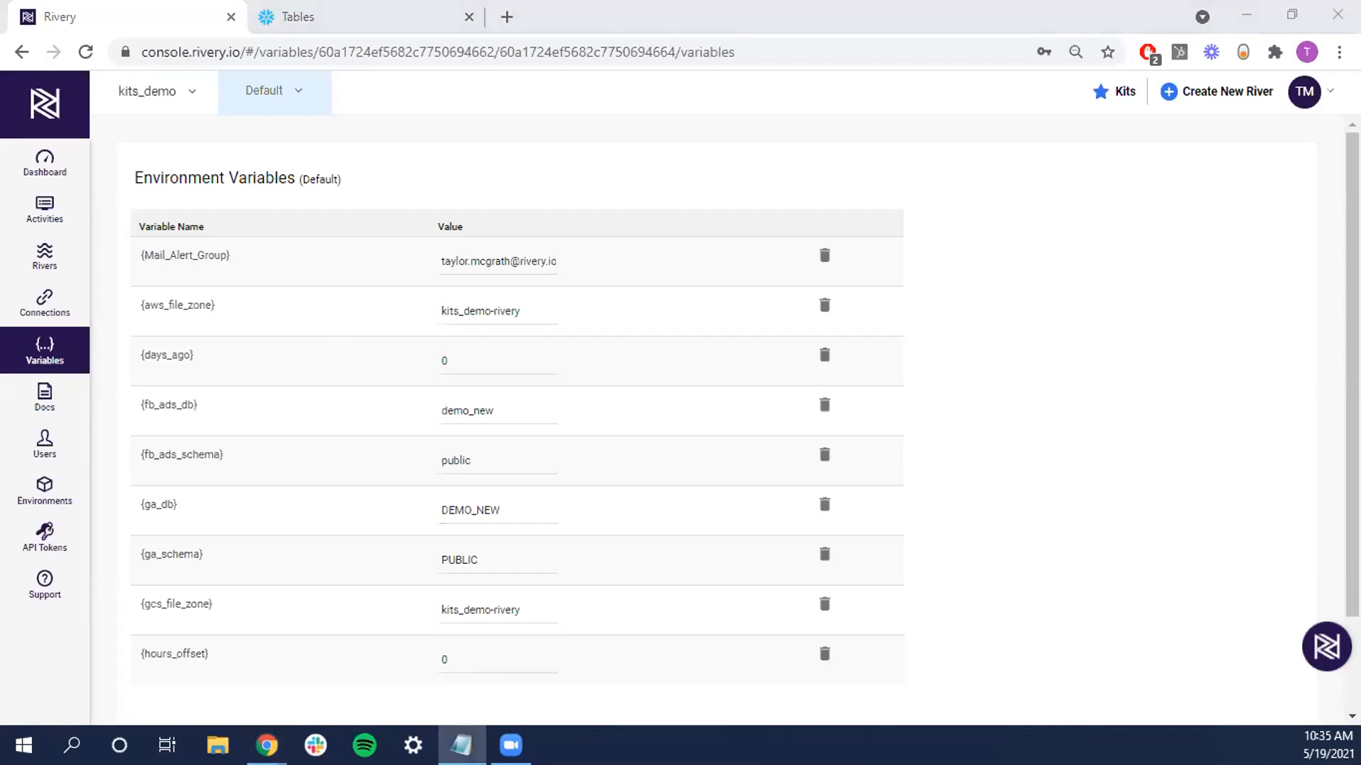